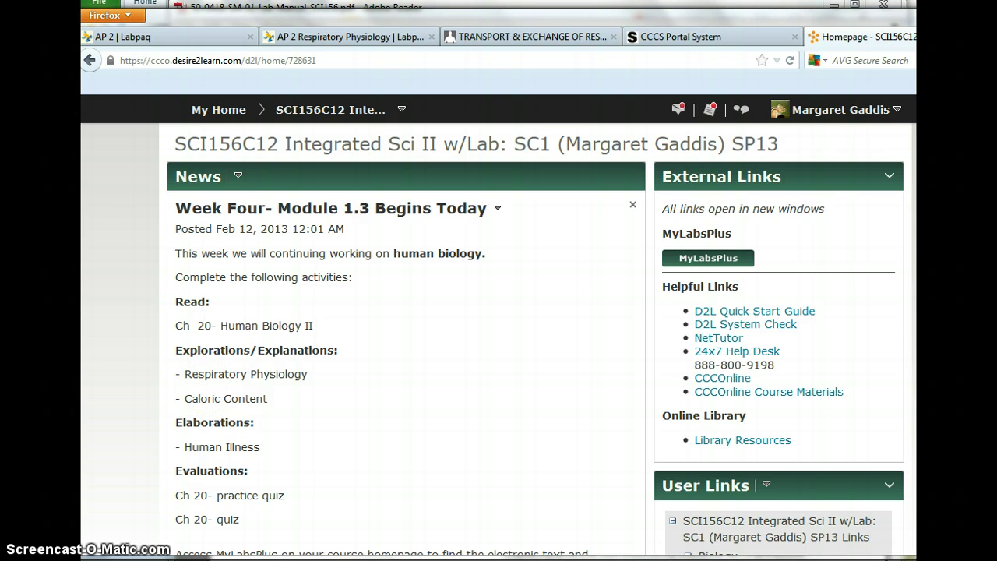
Bring up the lab manual PDF and scroll to the Respiratory Physiology Materials list
key("alt+Tab")
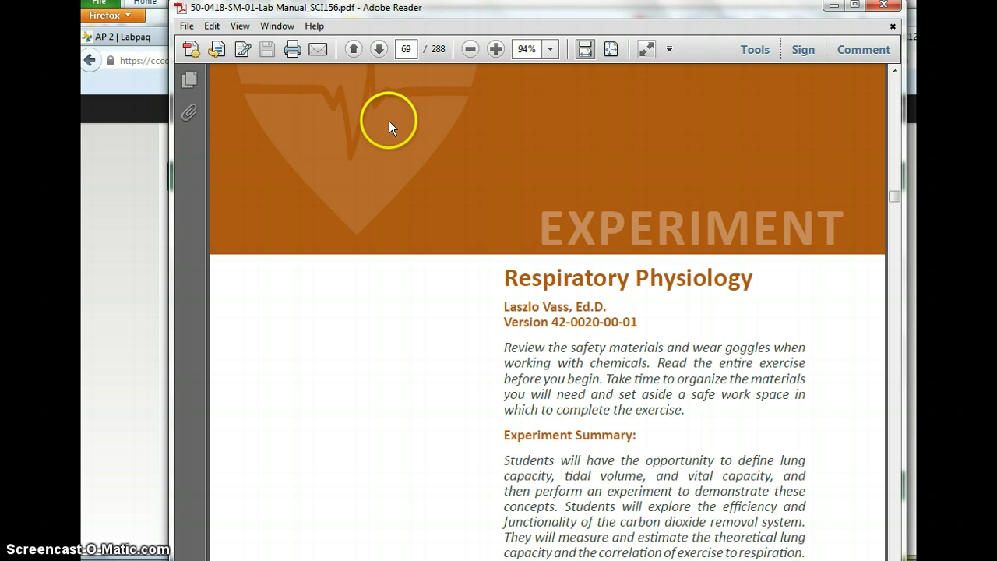
scroll(818, 263, "down", 7)
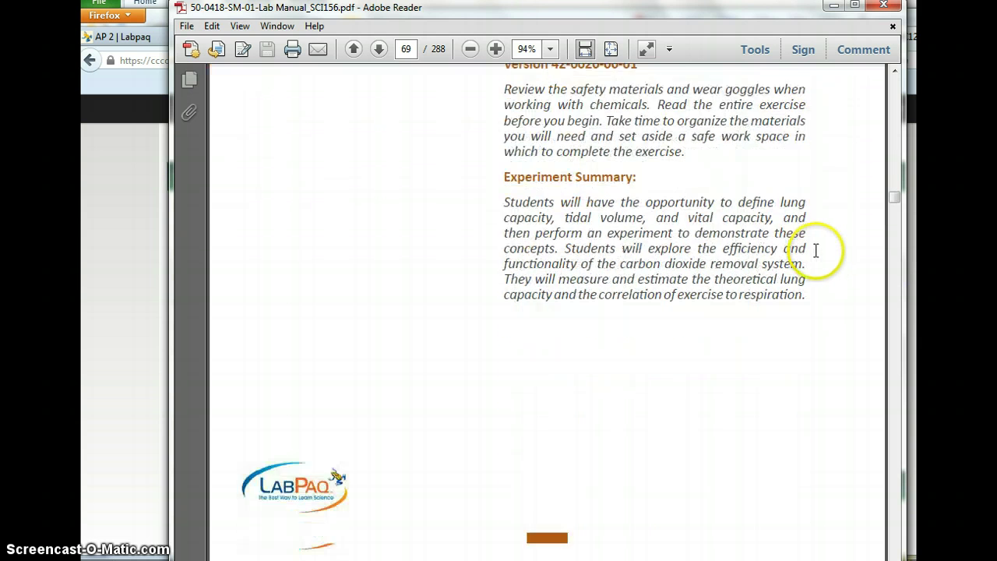
scroll(818, 254, "down", 11)
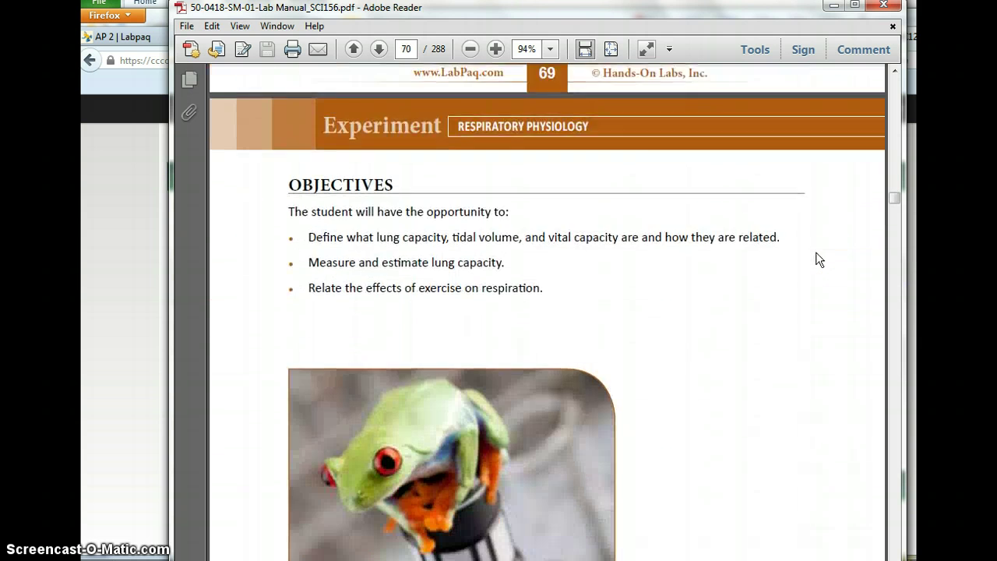
scroll(819, 259, "down", 1)
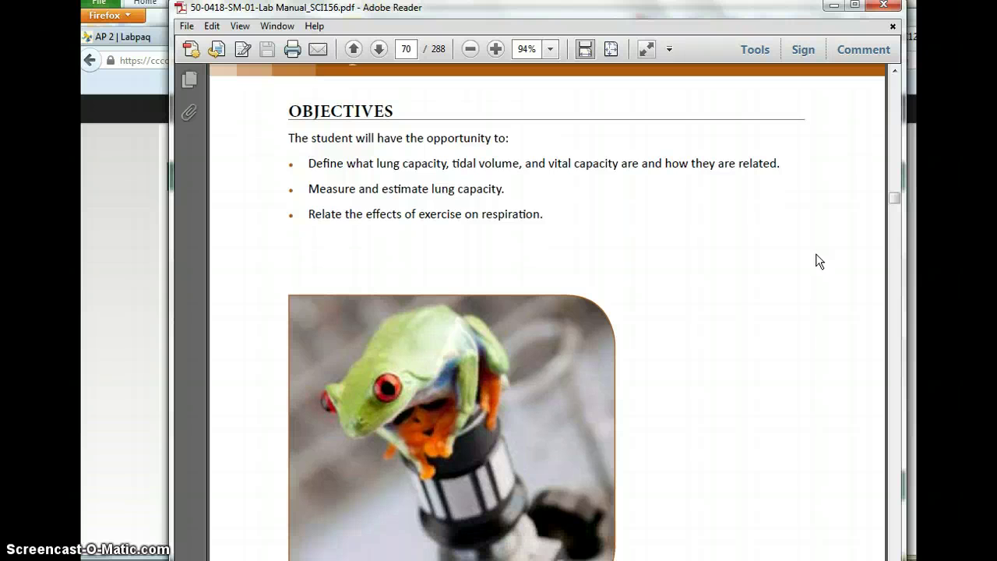
scroll(820, 261, "down", 13)
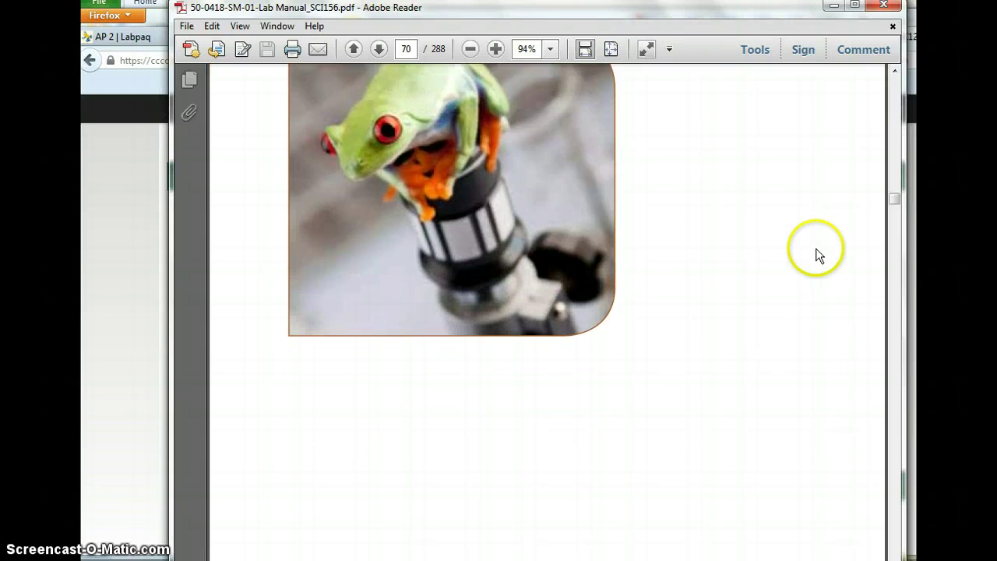
scroll(818, 252, "down", 6)
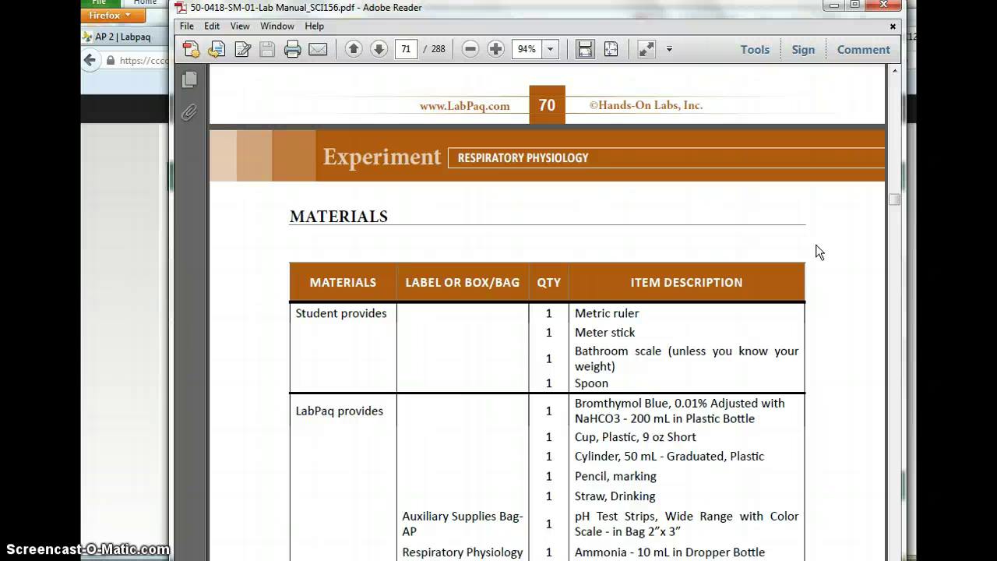
scroll(819, 251, "down", 2)
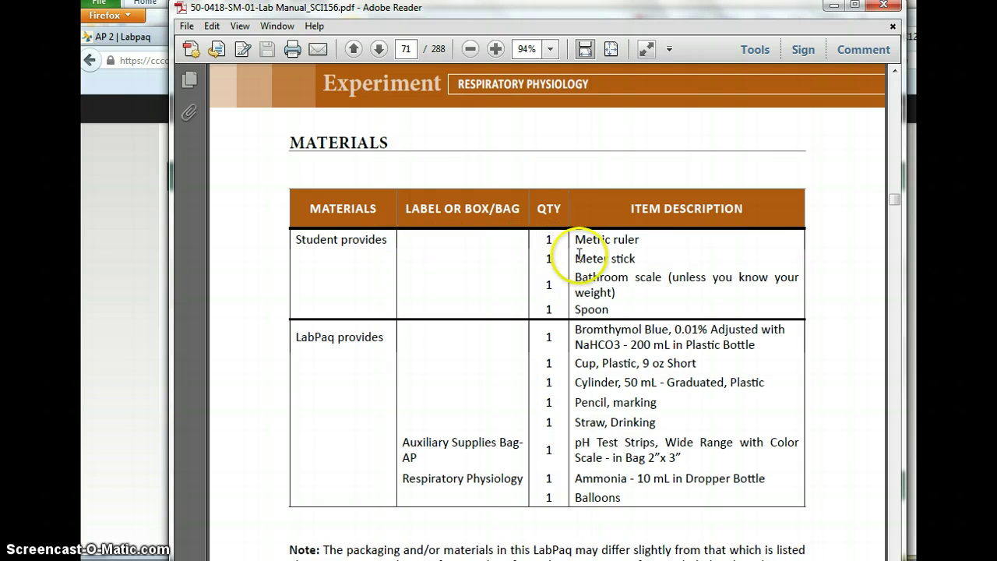
Select 'Meter stick' in the materials list, then continue to Discussion and Review on page 72
left_click_drag(576, 258, 635, 262)
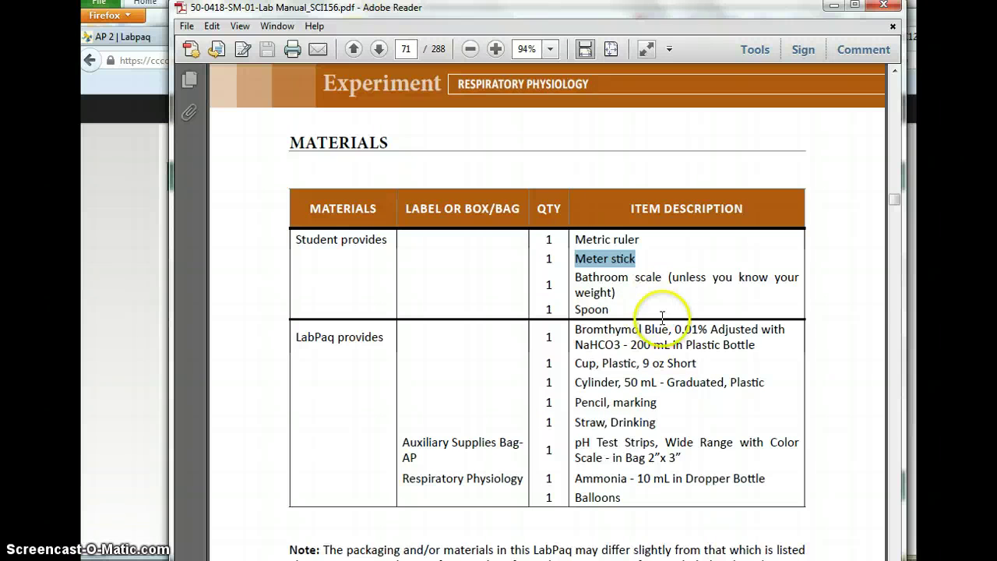
scroll(701, 304, "down", 1)
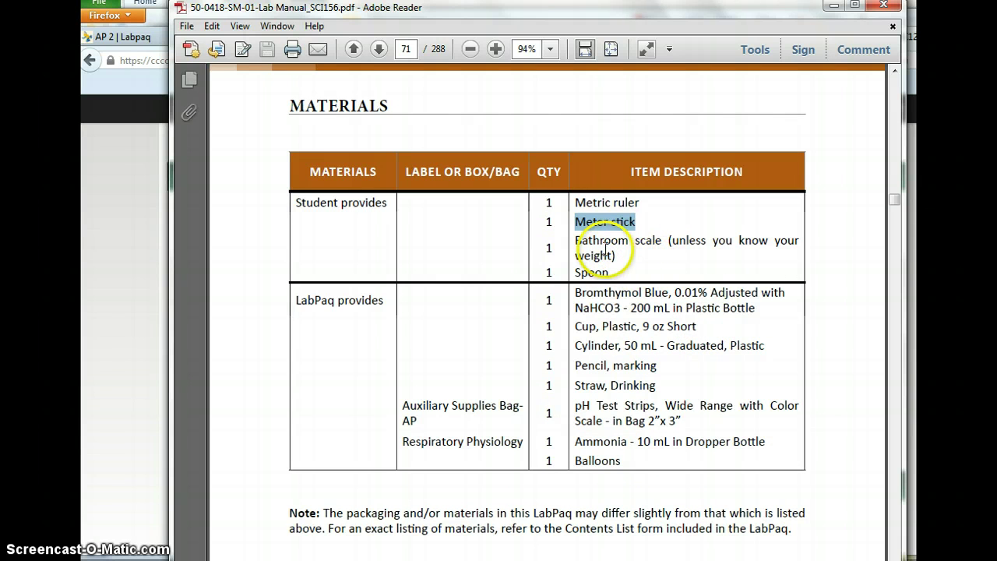
scroll(696, 363, "down", 15)
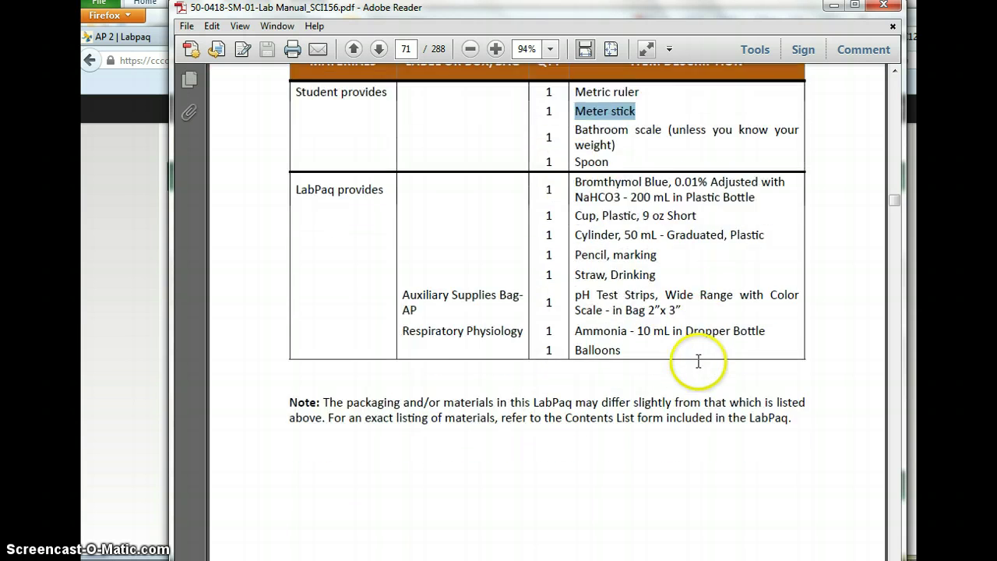
scroll(699, 362, "down", 3)
scroll(385, 331, "down", 5)
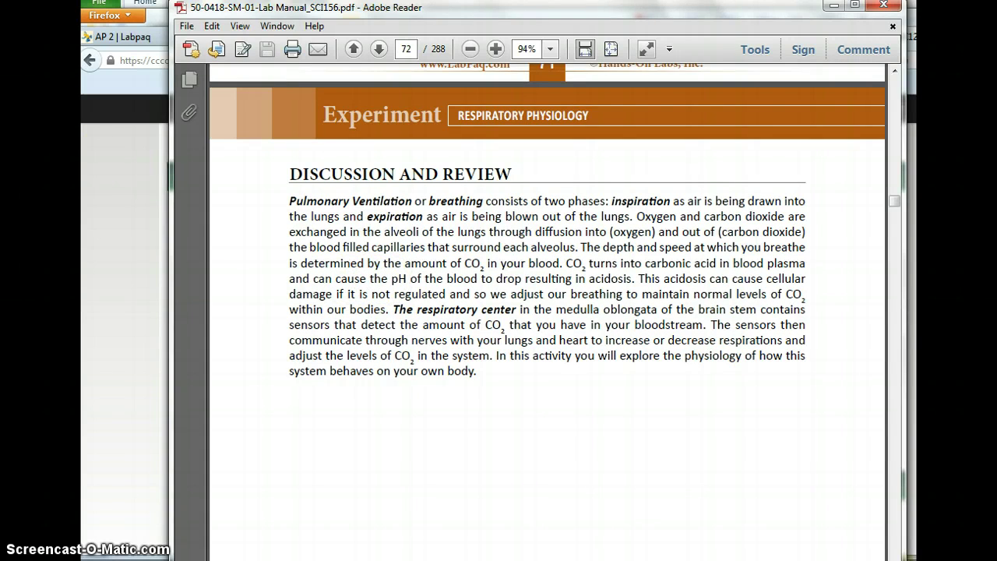
Switch to the lab report workbook and select the background notes in H1:M25
mouse_move(81, 148)
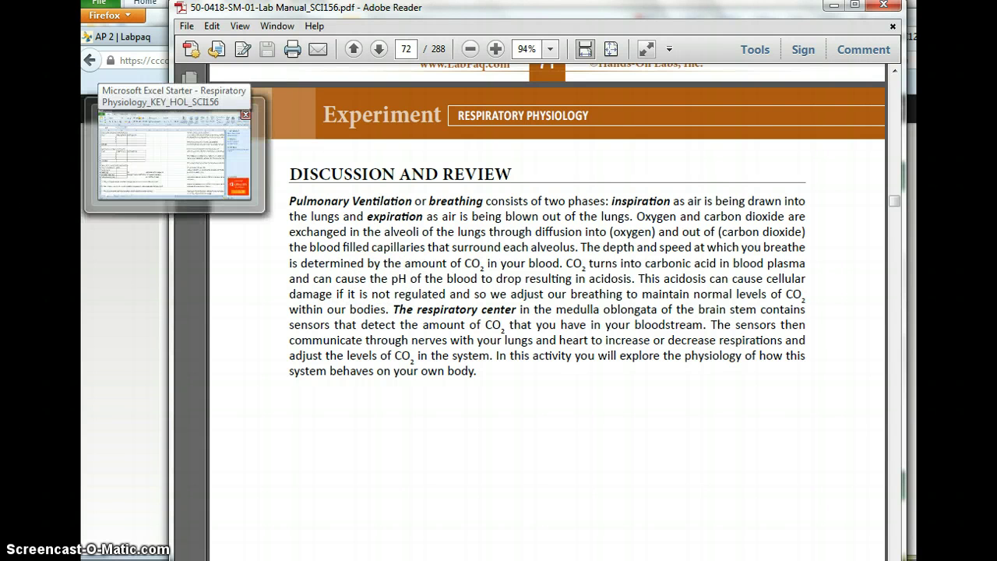
left_click(81, 148)
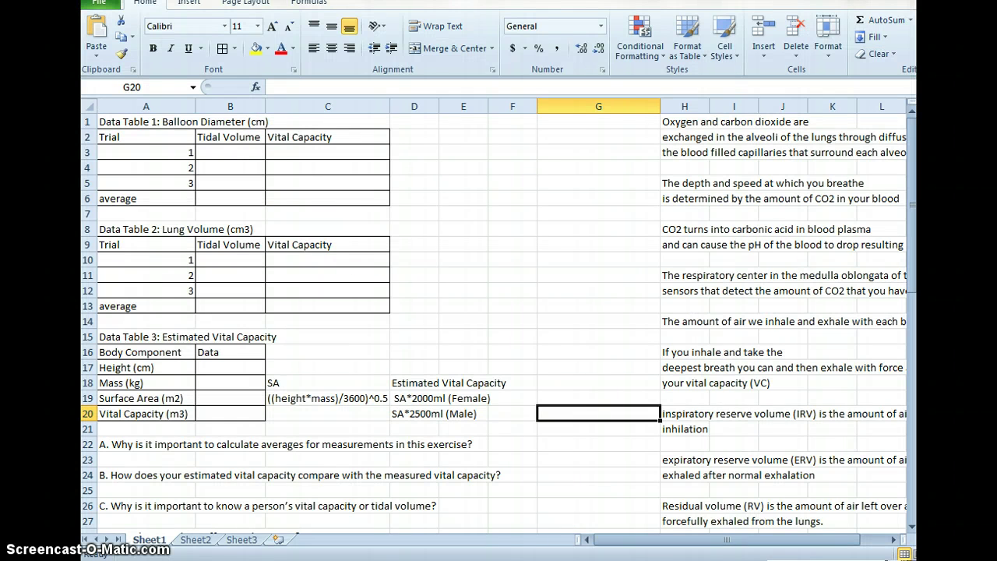
left_click_drag(600, 543, 719, 543)
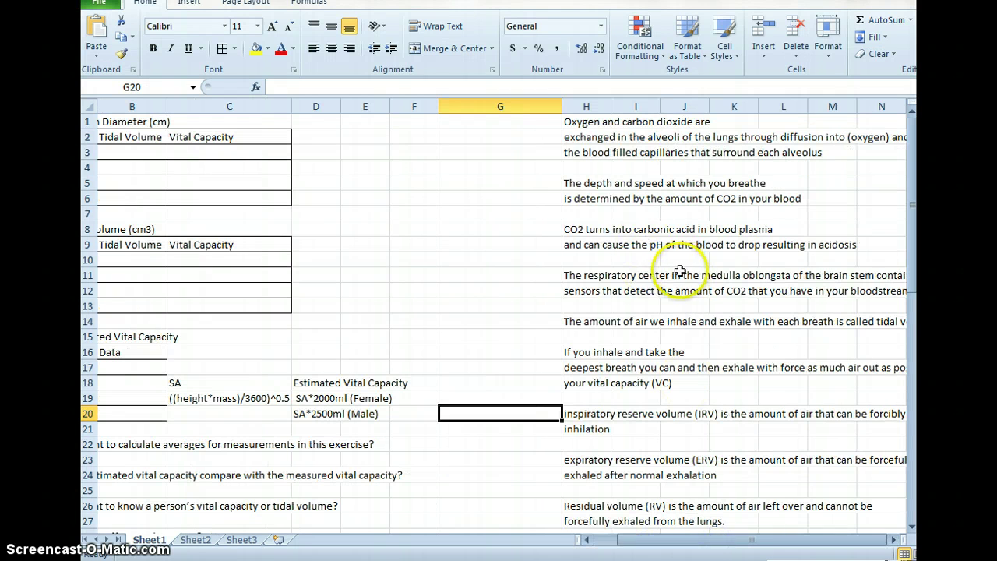
left_click(581, 122)
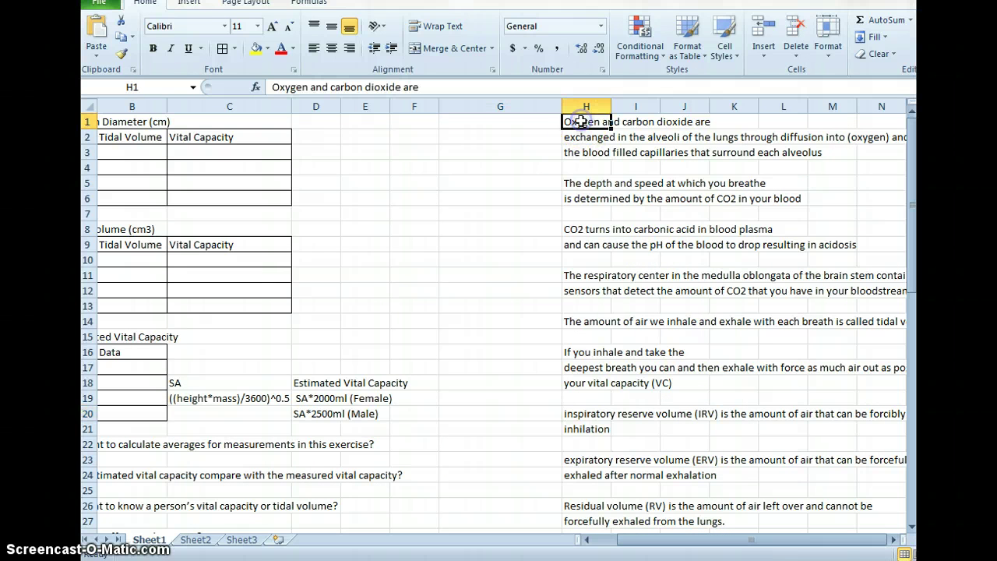
left_click_drag(583, 126, 875, 526)
Return to the lab manual and scroll onward past page 72 through Exercise 1
key("alt+Tab")
scroll(474, 211, "down", 10)
scroll(498, 223, "down", 6)
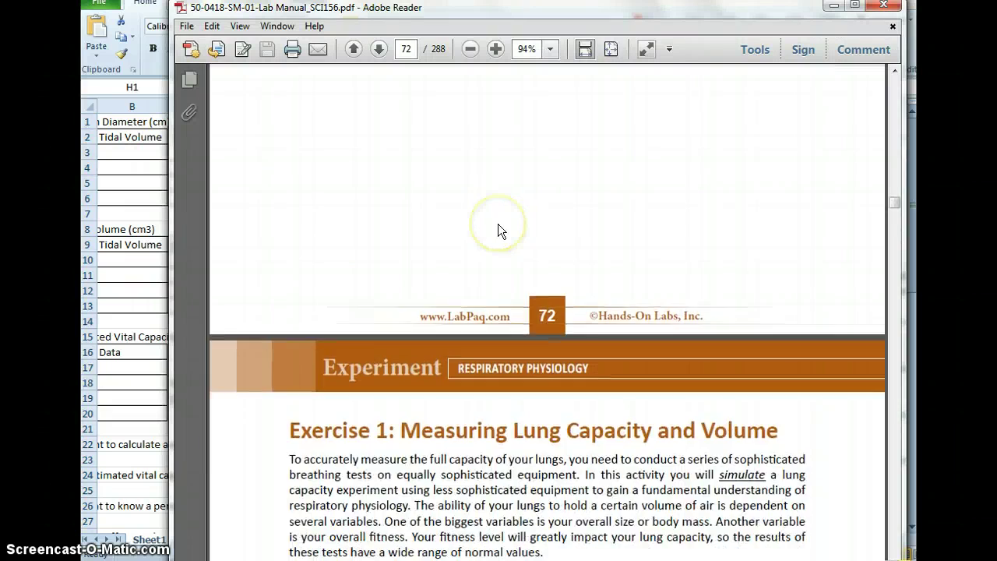
scroll(498, 224, "down", 3)
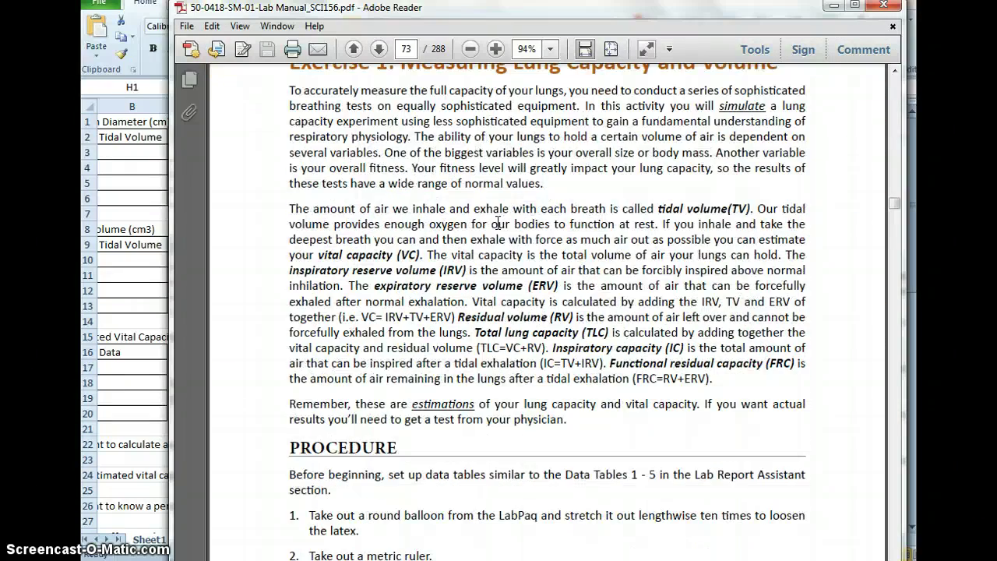
scroll(498, 224, "down", 3)
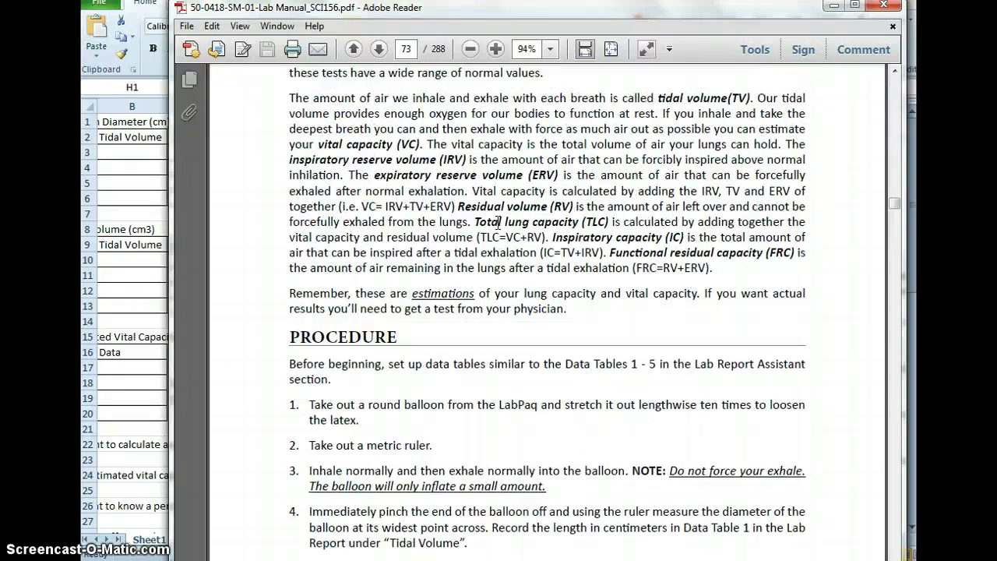
scroll(498, 223, "down", 4)
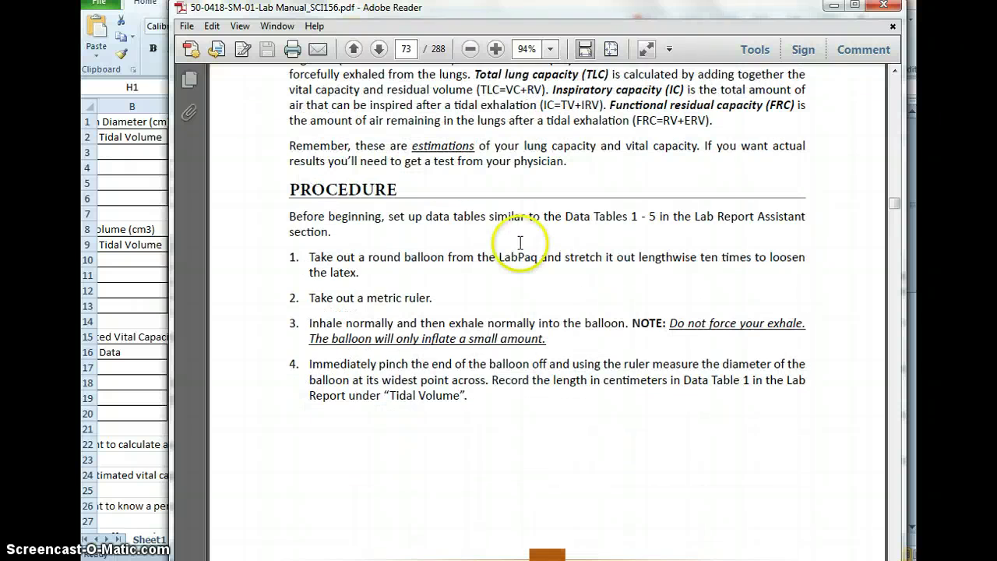
scroll(574, 272, "down", 3)
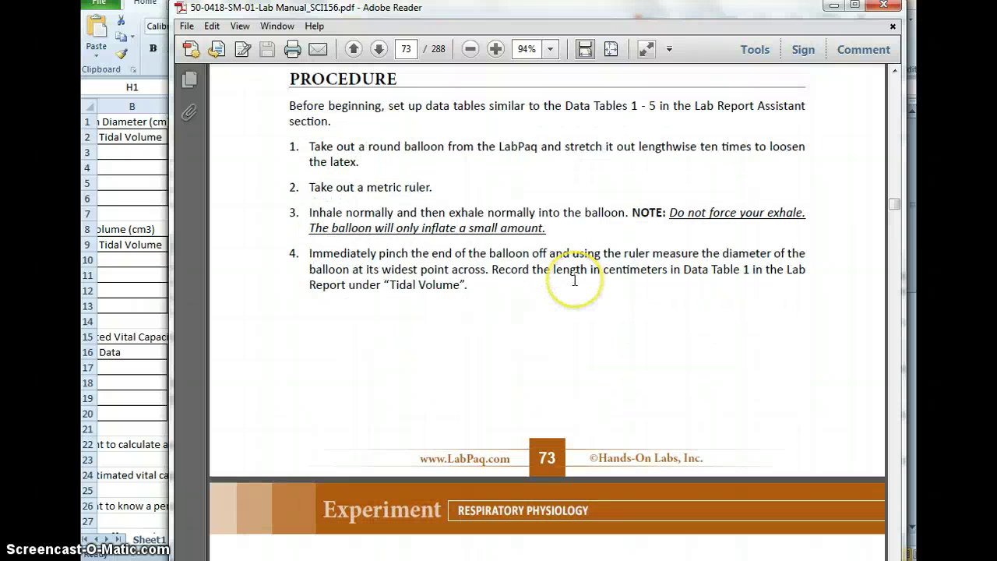
scroll(575, 279, "down", 10)
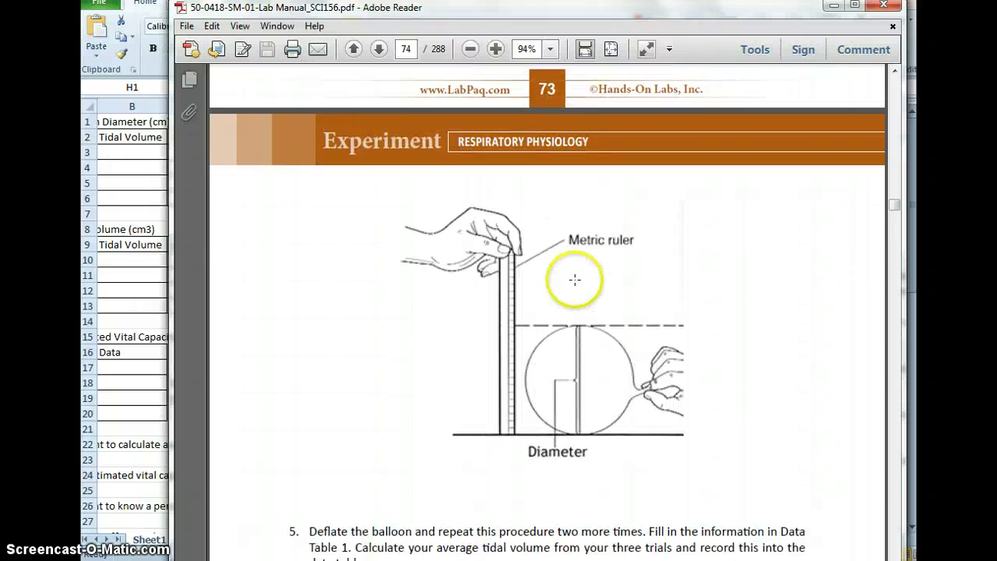
scroll(575, 279, "down", 4)
scroll(574, 268, "down", 9)
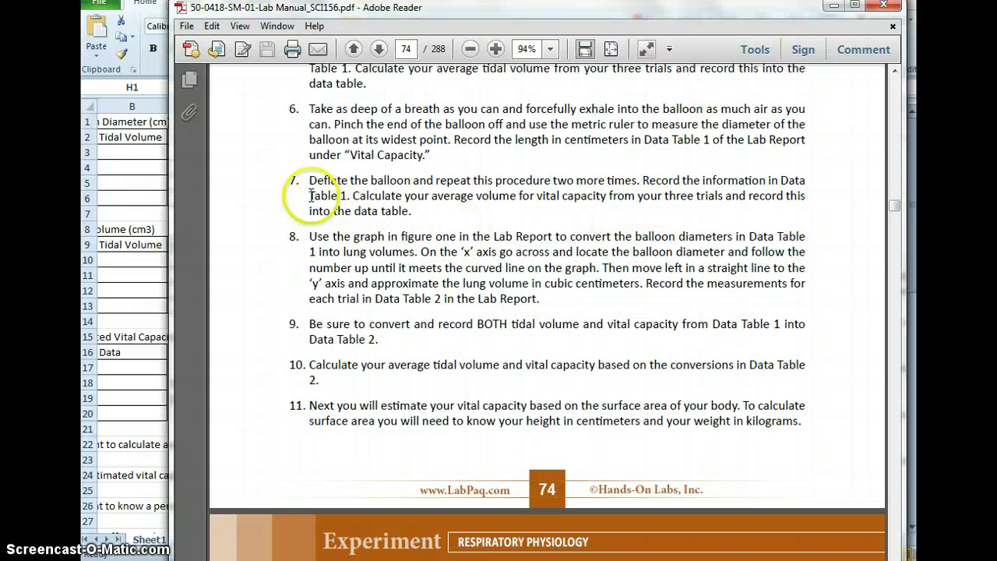
Keep reading, then page ahead to page 78, the Respiratory Physiology Lab Report Assistant
left_click_drag(310, 196, 351, 195)
scroll(450, 274, "down", 1)
scroll(450, 274, "down", 10)
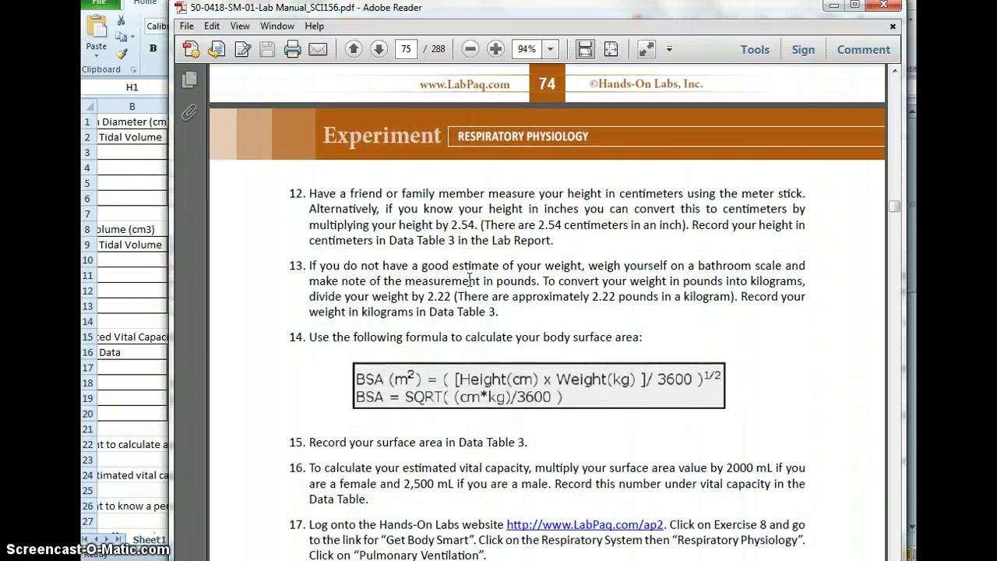
scroll(470, 279, "down", 11)
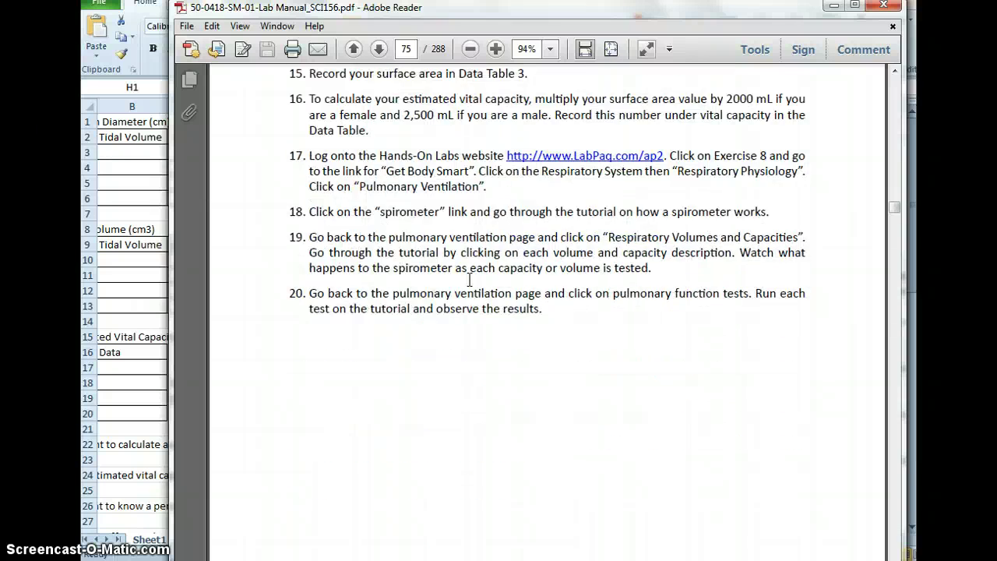
scroll(471, 287, "down", 2)
left_click(379, 49)
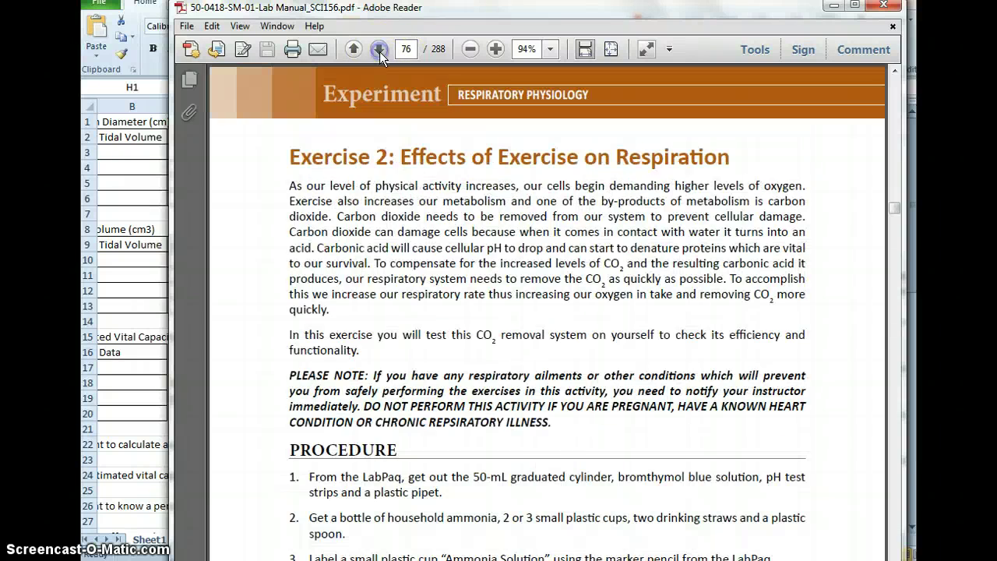
left_click(379, 50)
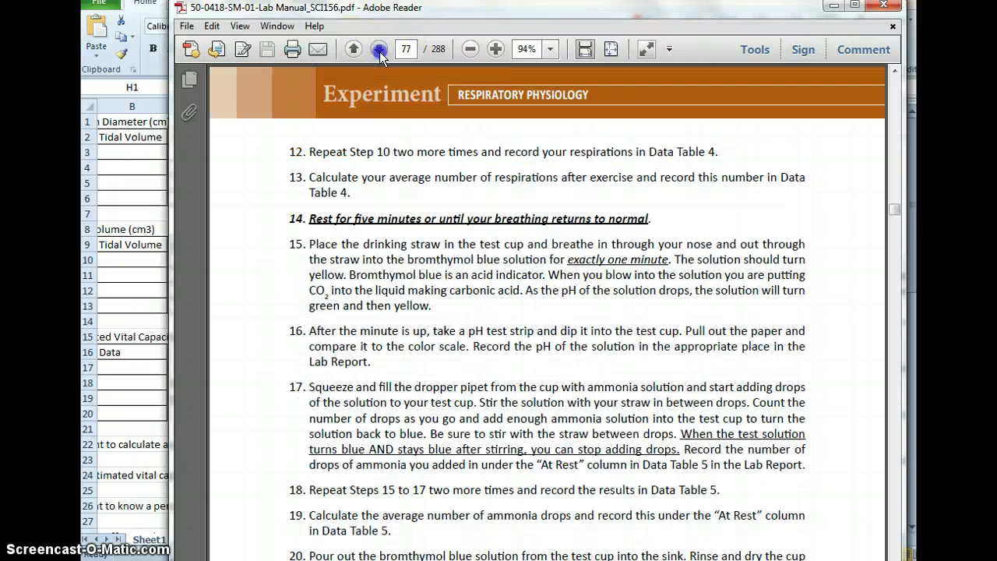
left_click(380, 50)
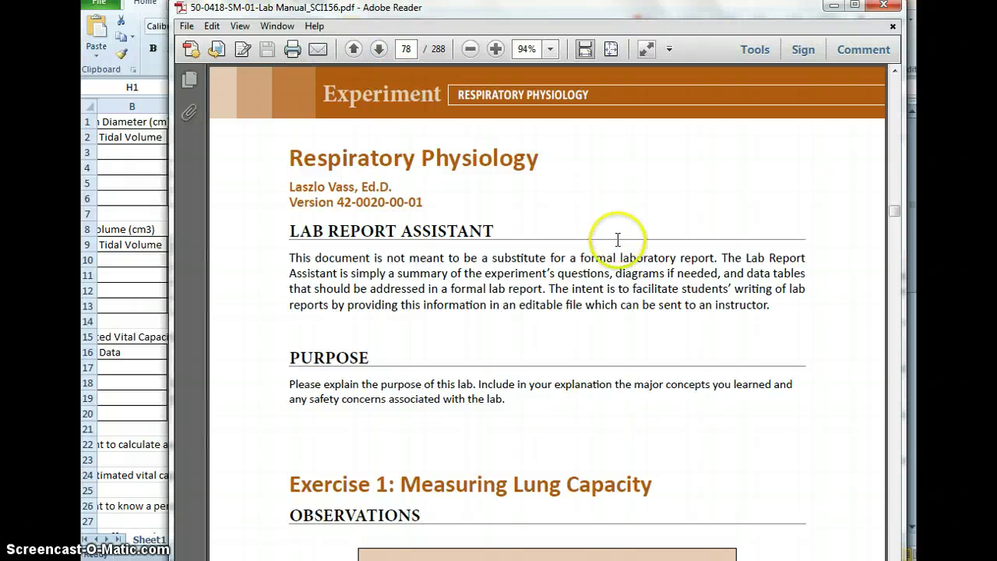
Scroll page 78 to Data Table 1: Balloon Diameter (cm) and select its title
scroll(647, 265, "down", 5)
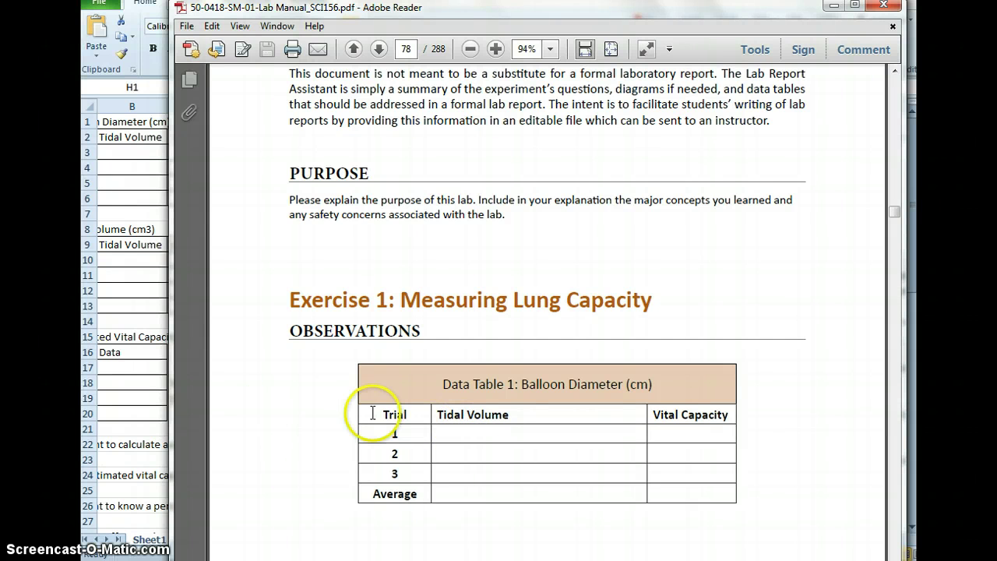
left_click_drag(442, 384, 651, 375)
left_click(648, 366)
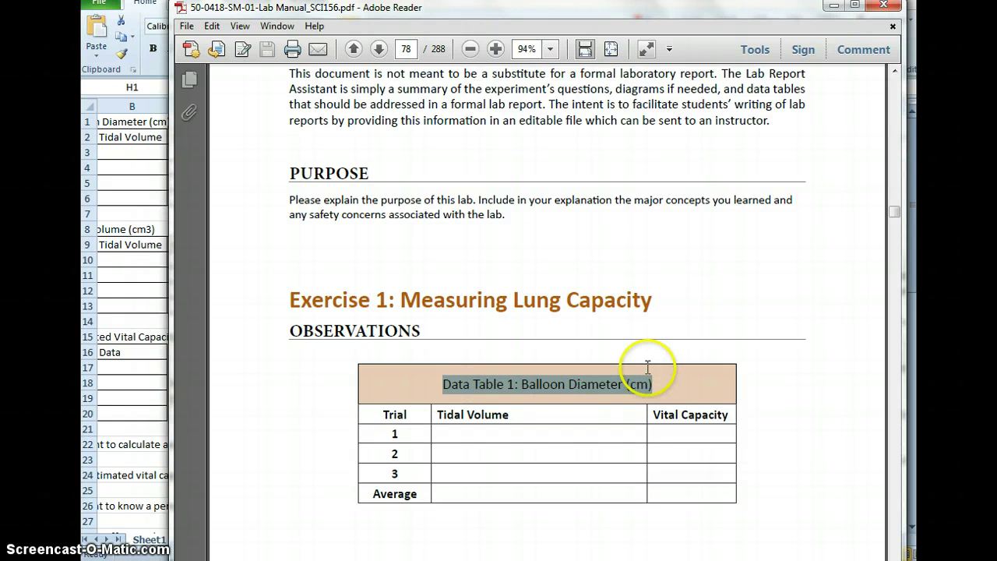
In the workbook, select Data Table 1's range A2:C6 and check the Borders options
left_click(150, 216)
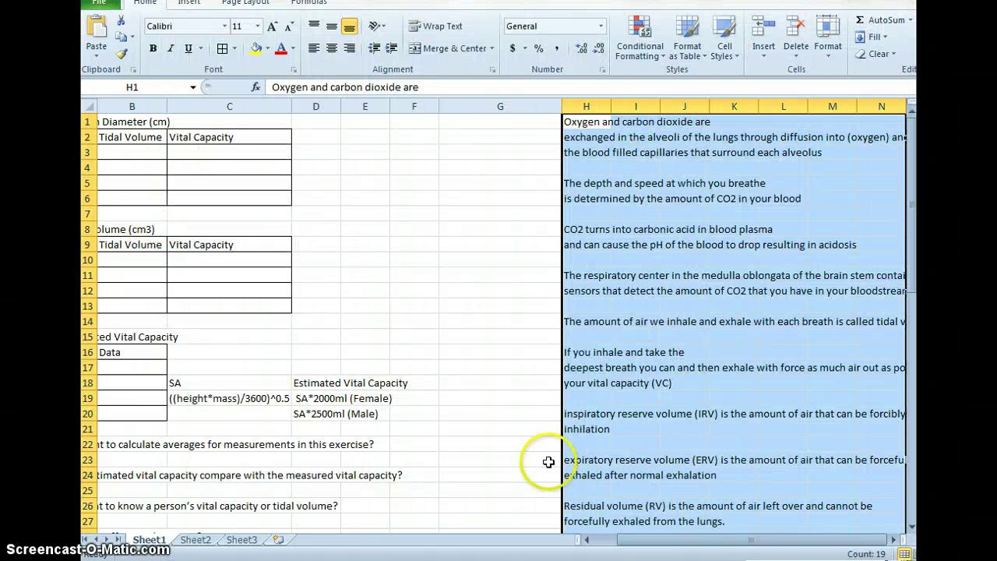
left_click_drag(676, 539, 608, 539)
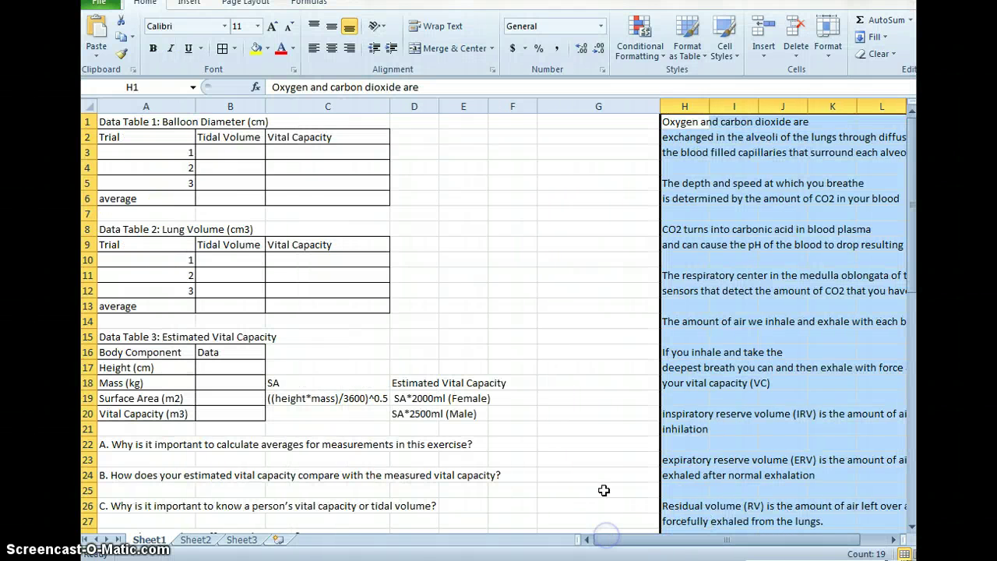
left_click(181, 124)
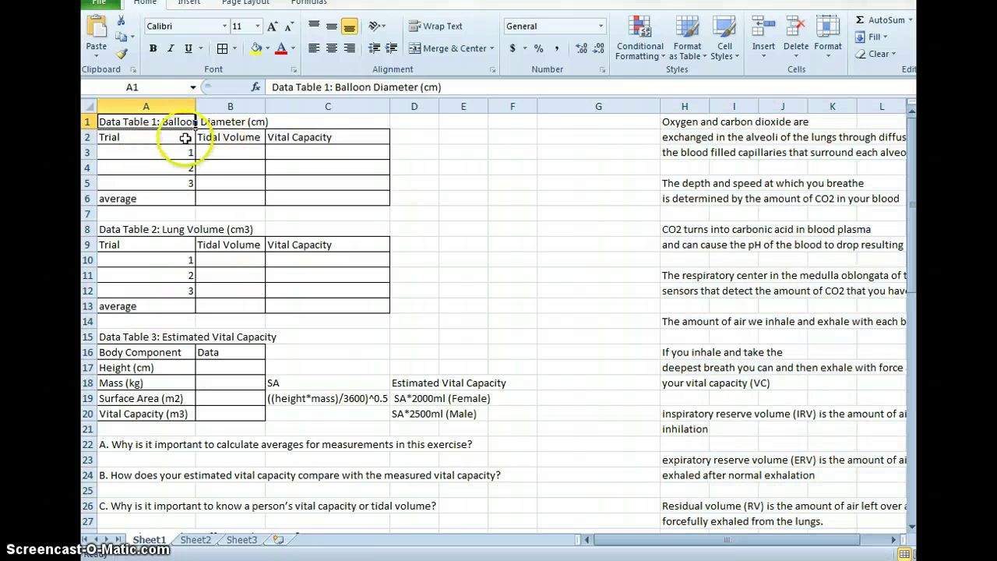
left_click_drag(179, 138, 353, 194)
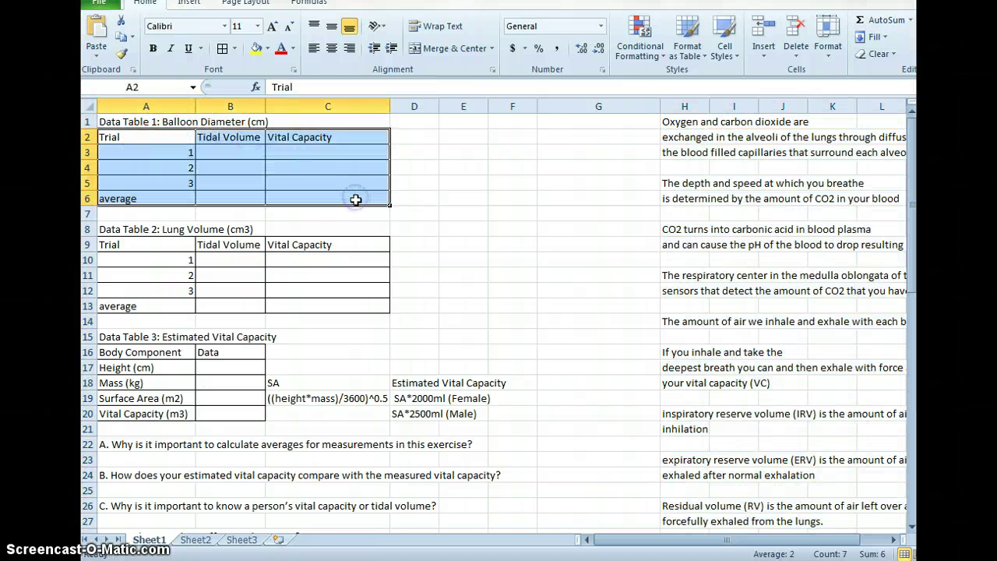
left_click(236, 49)
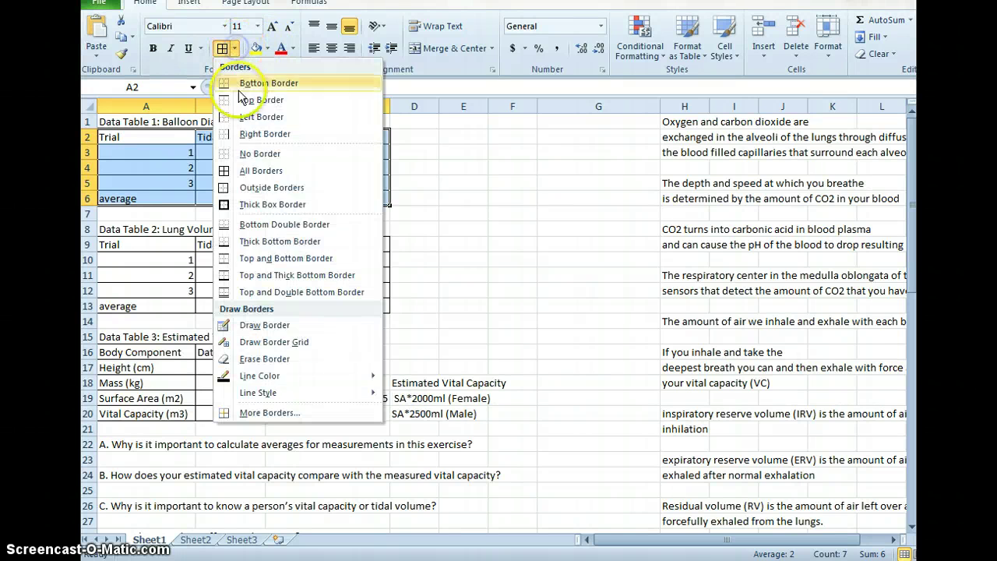
left_click(234, 48)
Adjust column A's width and move down to the Surface Area cell B19
mouse_move(195, 108)
left_mouse_down()
mouse_move(210, 105)
mouse_move(179, 105)
mouse_move(195, 103)
left_mouse_up()
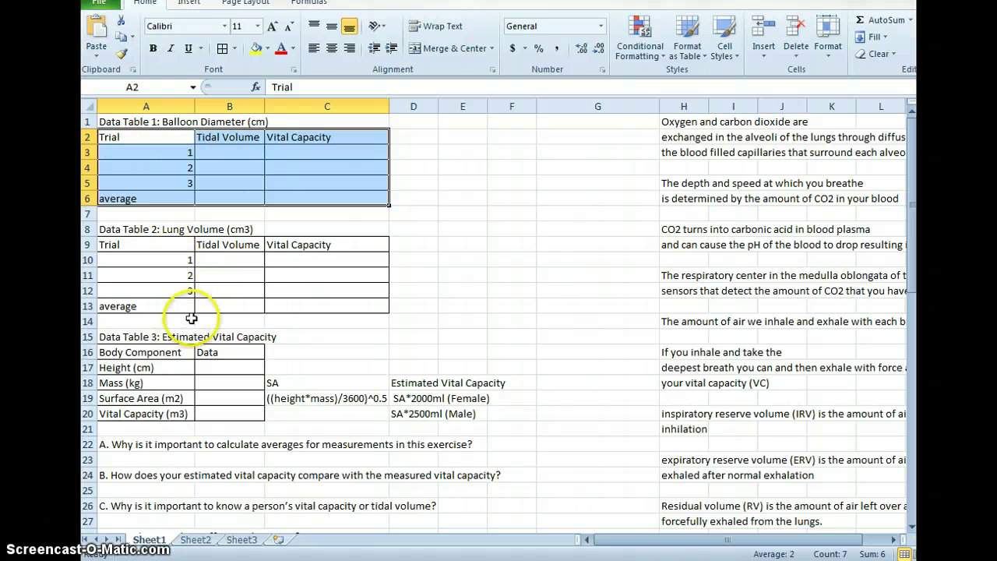
scroll(201, 317, "down", 2)
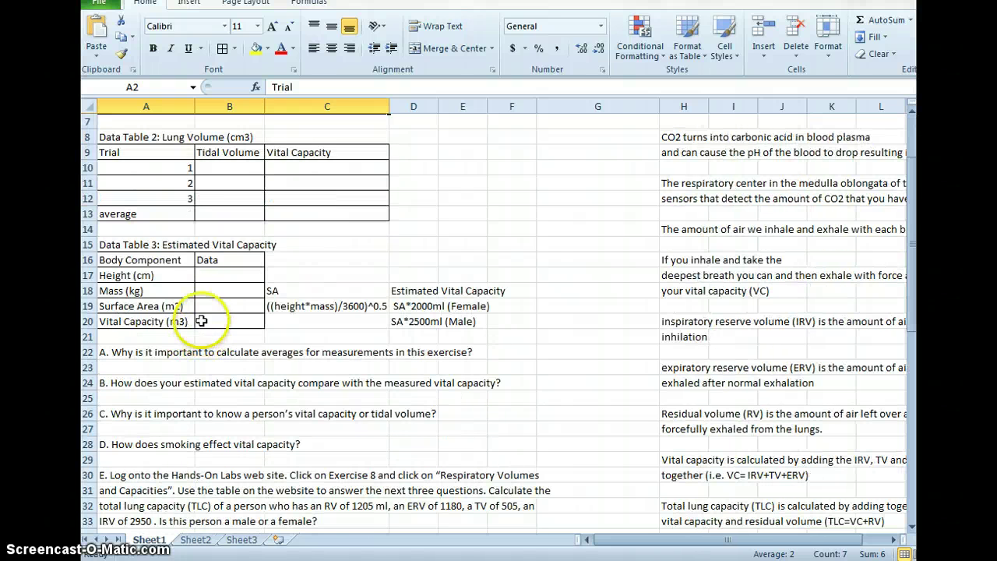
left_click(216, 297)
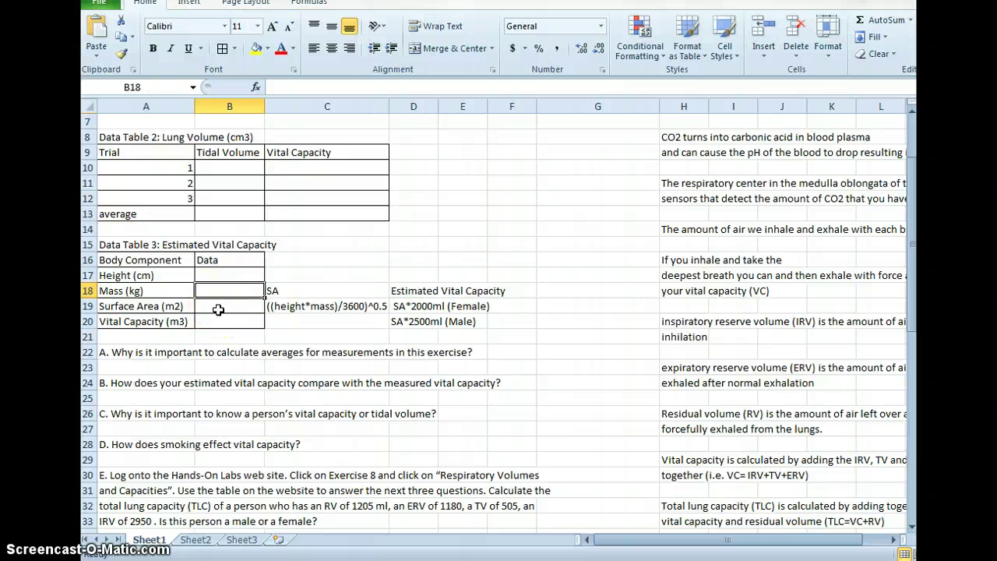
left_click(219, 310)
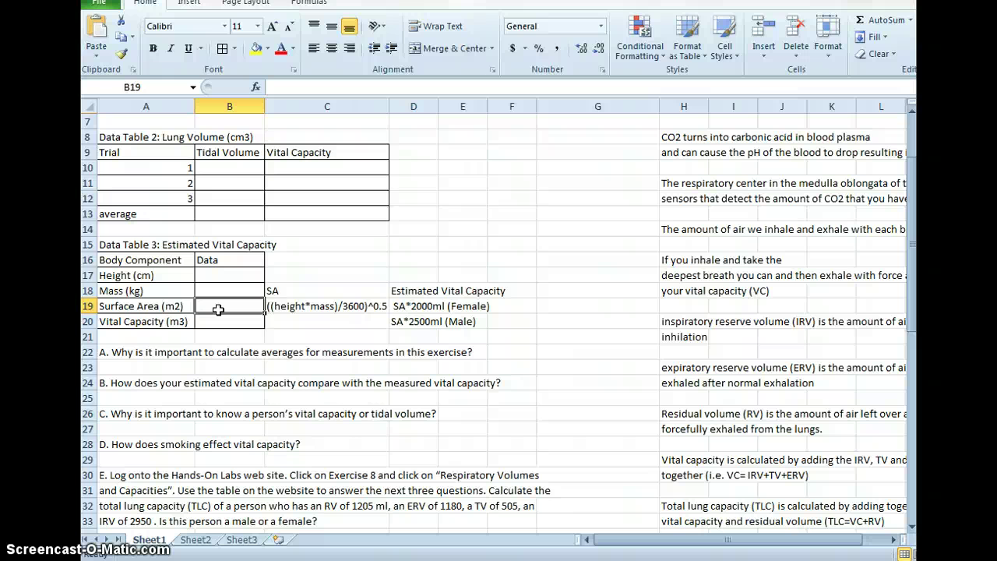
Enter =((B17*B18)/3600)^0.5 in B19 to compute surface area from height and mass
type("=")
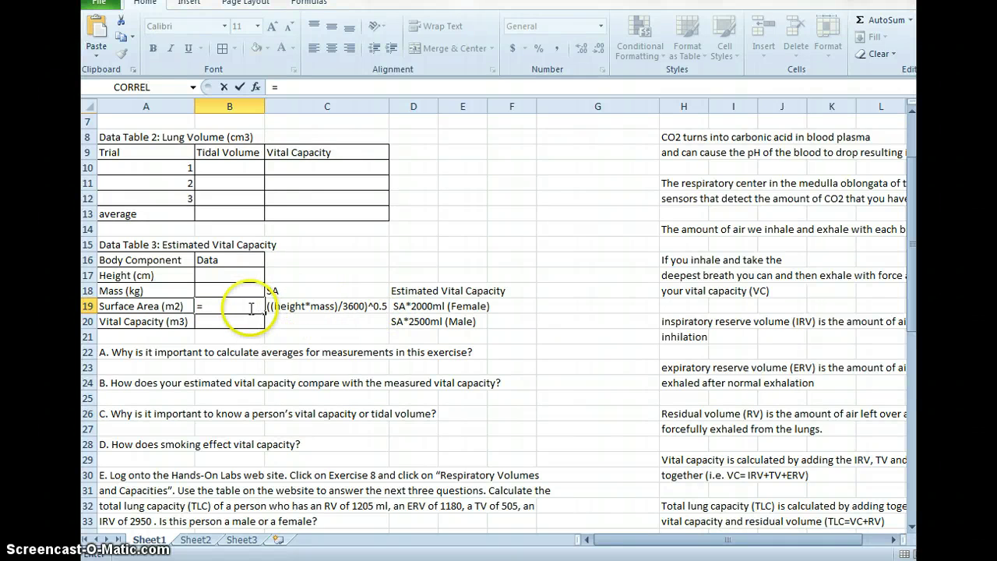
type("((")
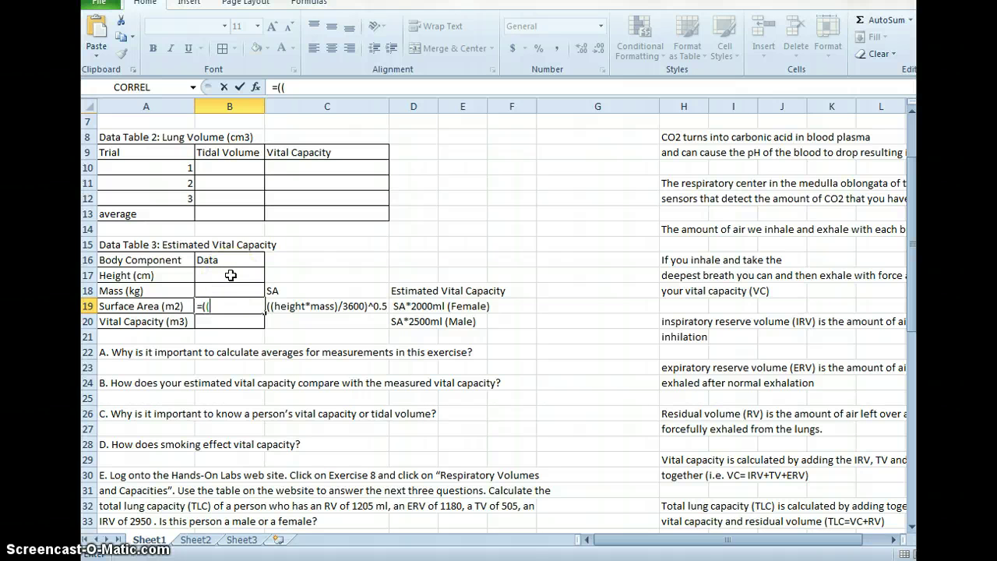
left_click(231, 275)
type("*")
left_click(234, 289)
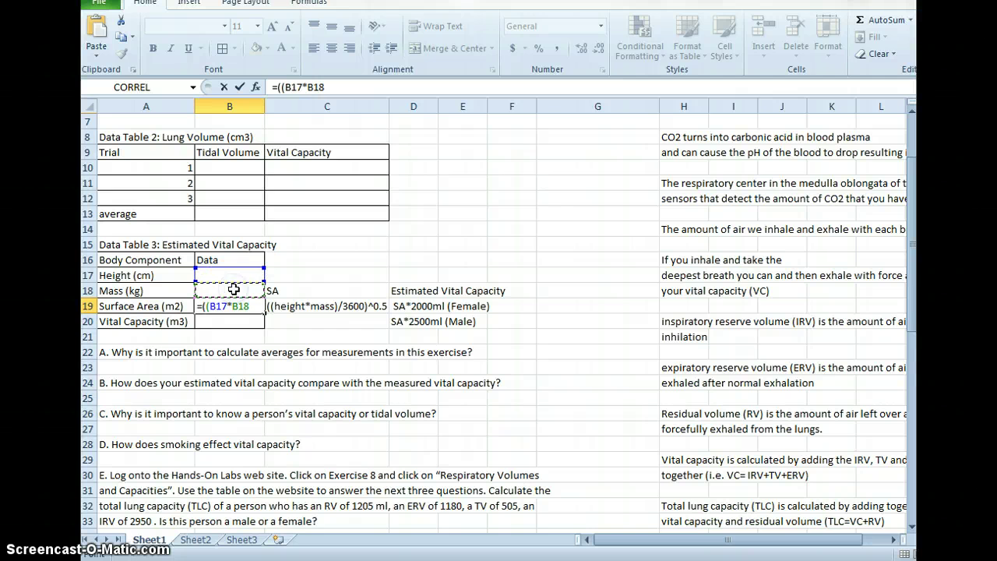
type(")/3600")
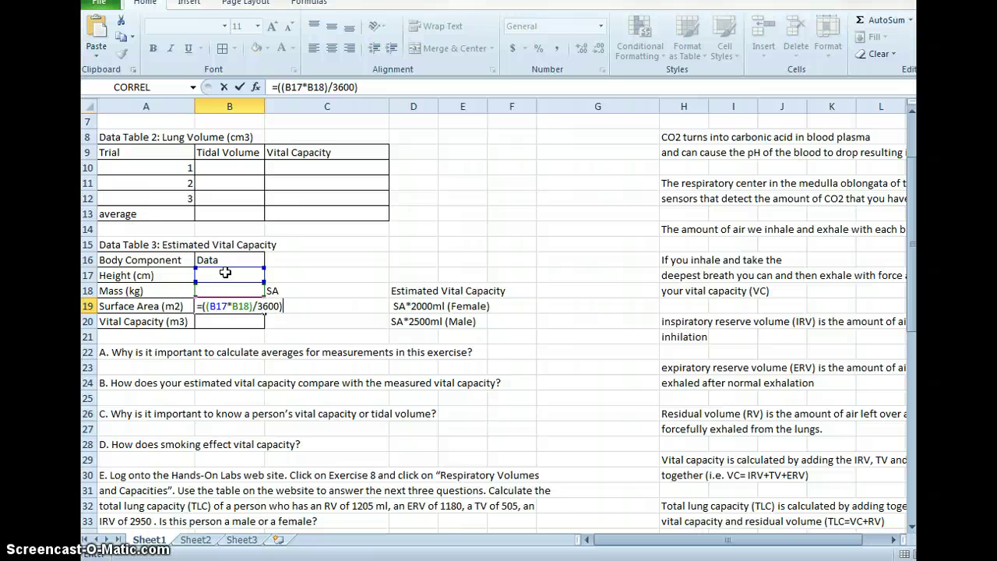
type(")^0.5")
key("Return")
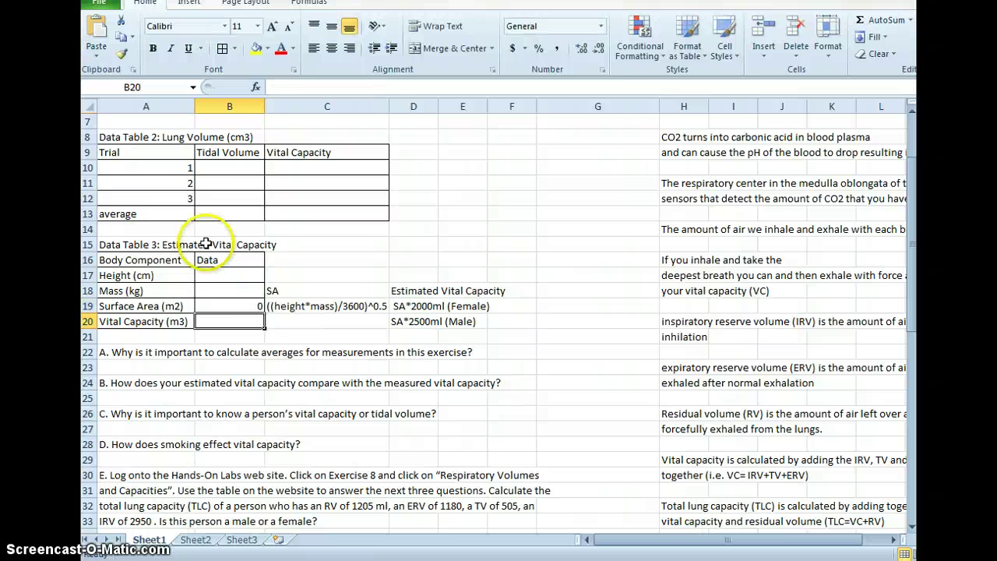
Enter sample values: height 570 in B17 and mass 320 in B18
left_click(217, 302)
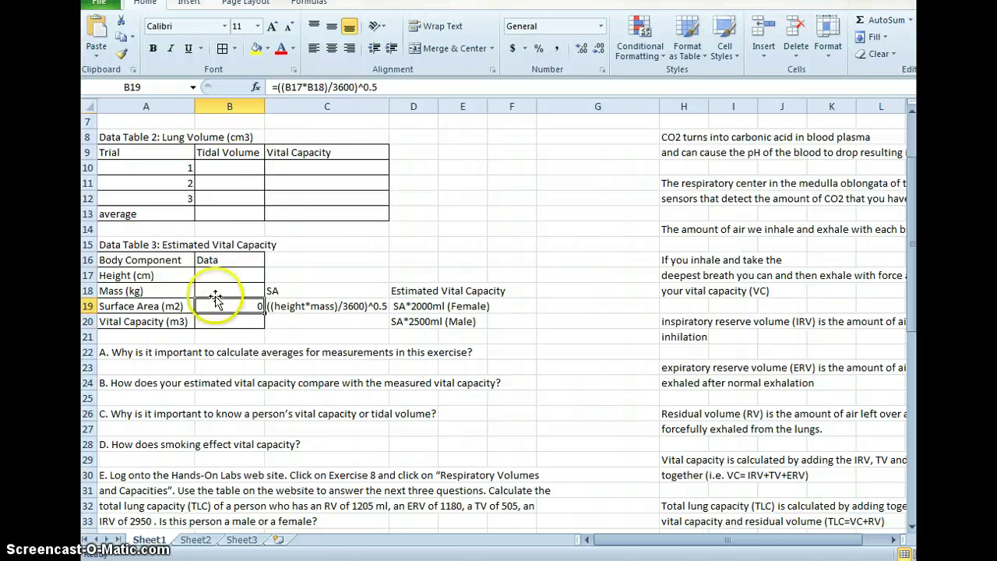
left_click(226, 276)
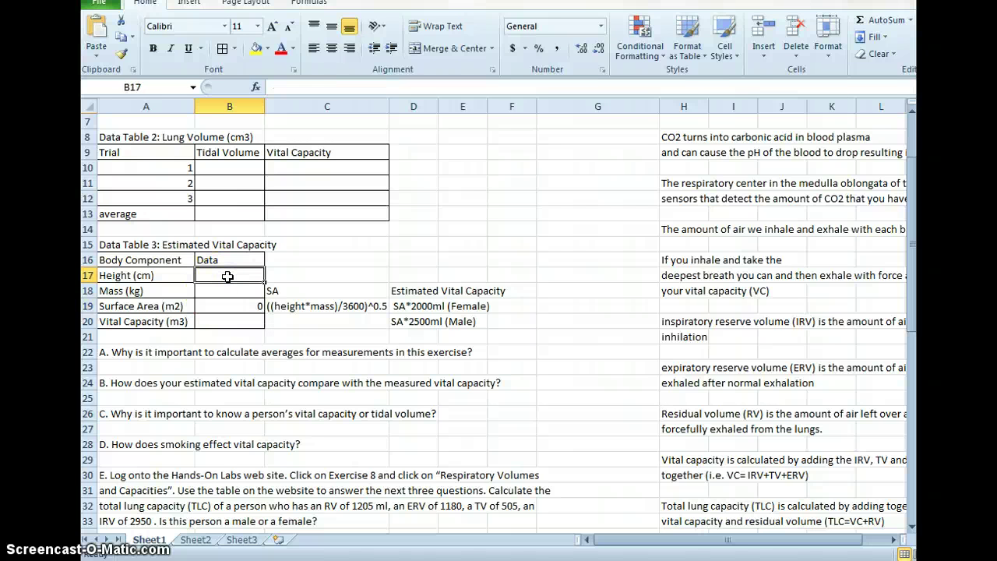
type("570")
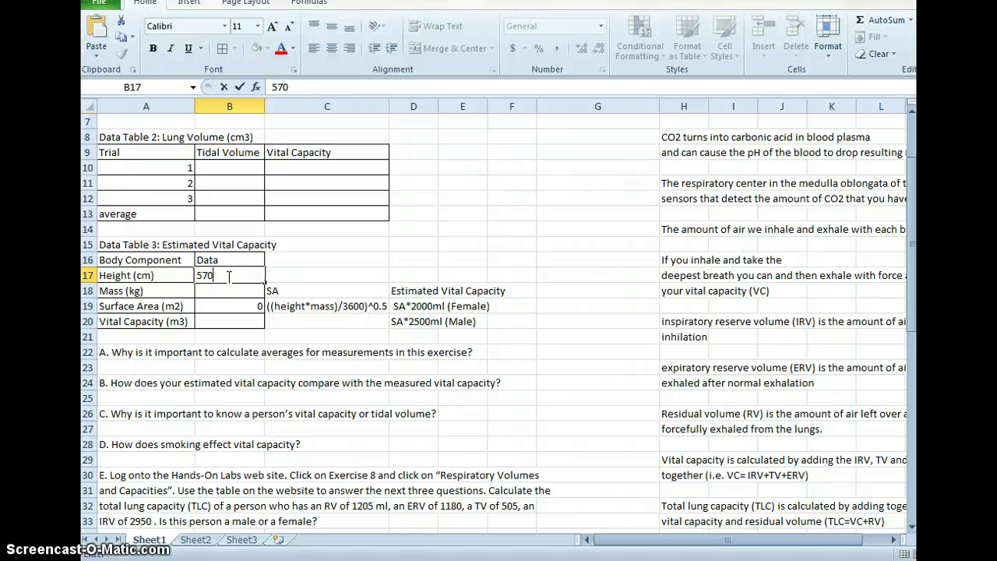
left_click(232, 293)
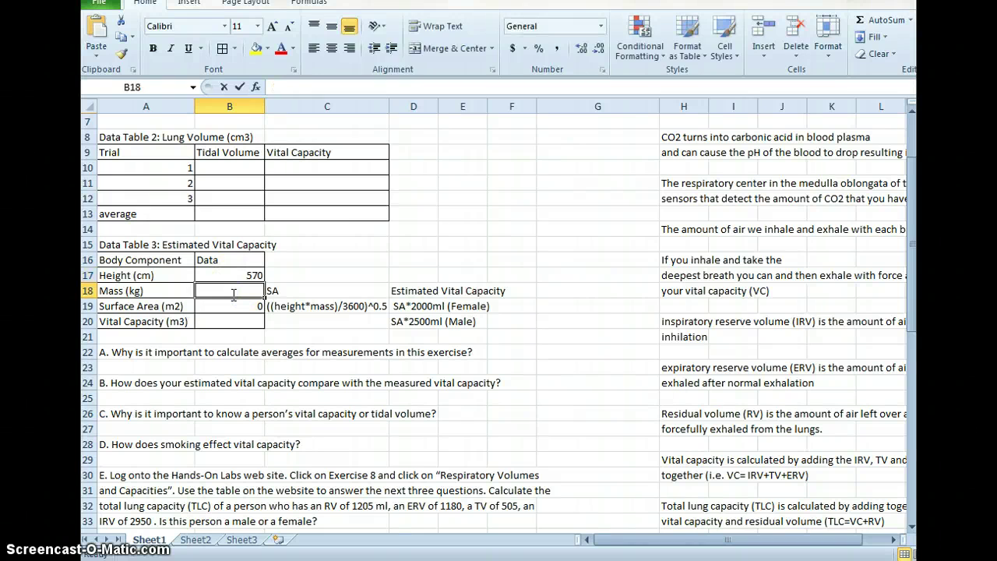
type("320")
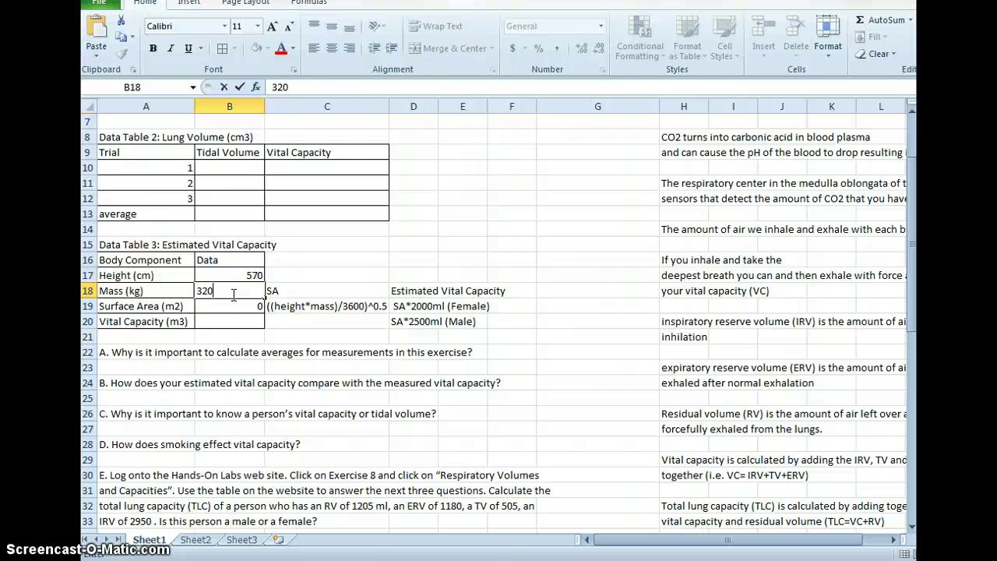
key("Return")
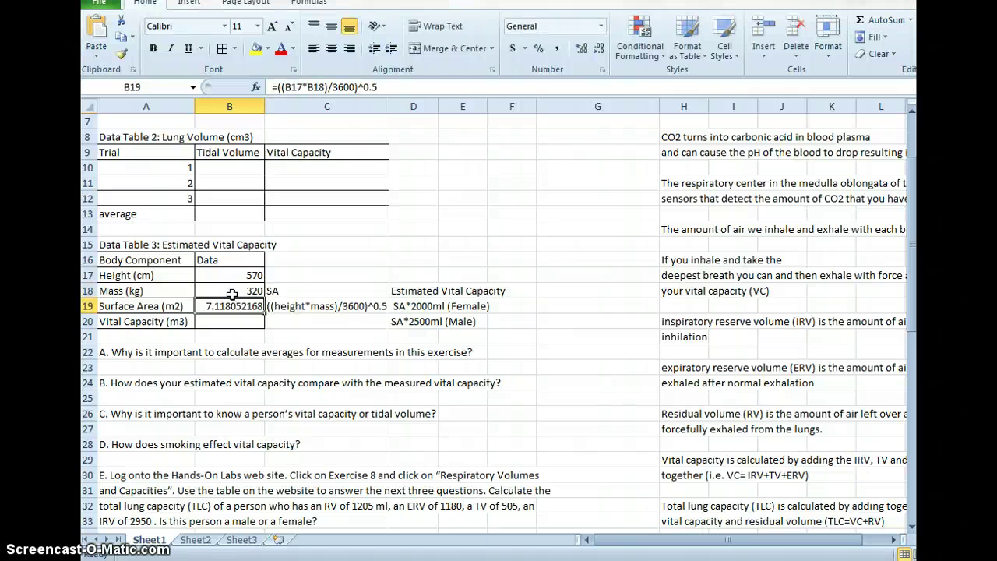
Enter =B19*2000 in Vital Capacity cell B20
left_click(246, 302)
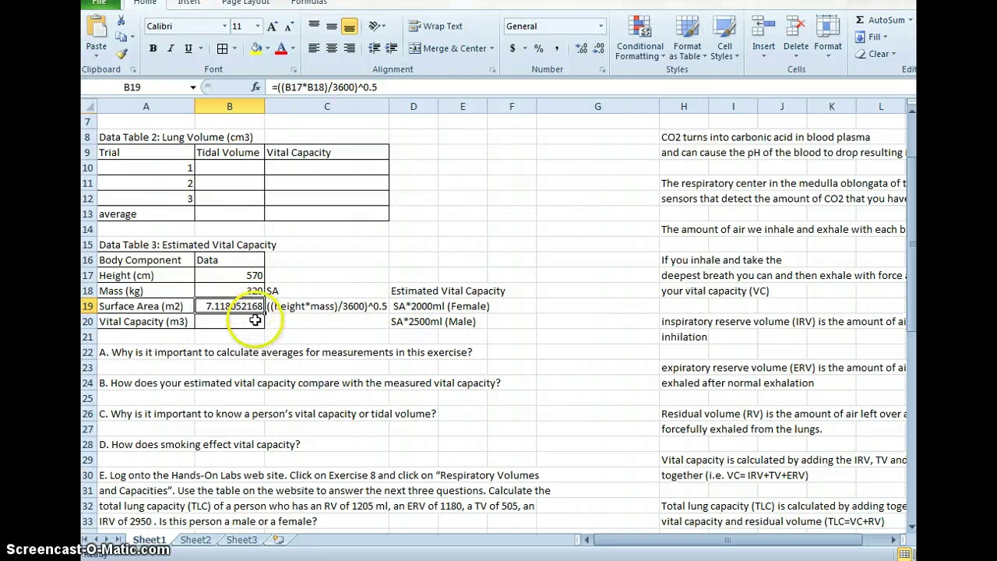
left_click(256, 321)
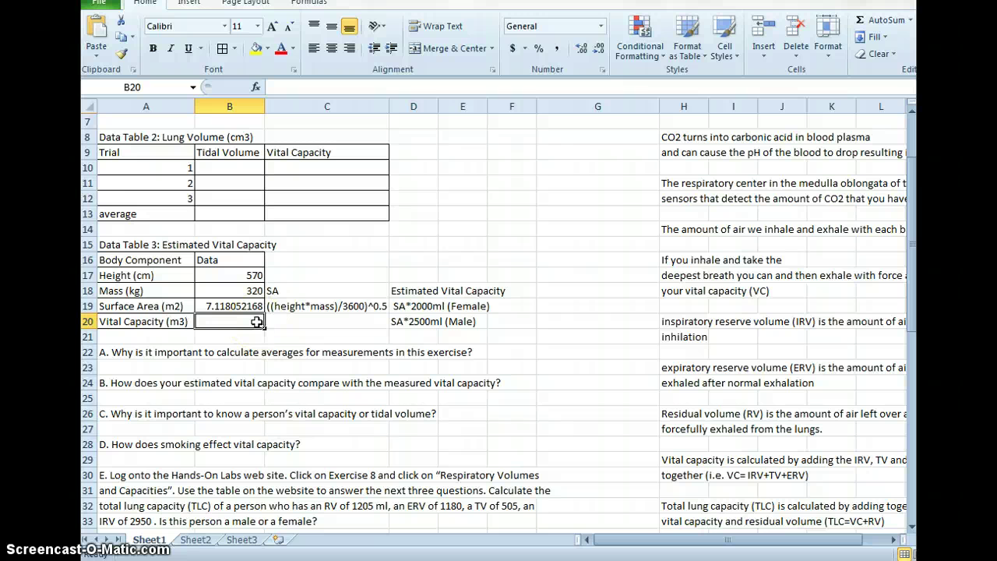
type("=")
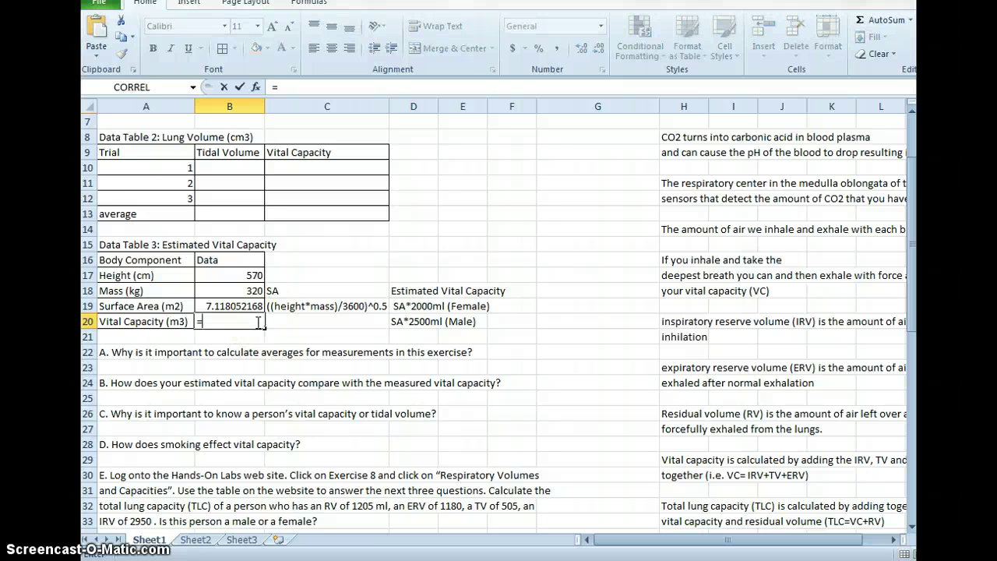
left_click(246, 305)
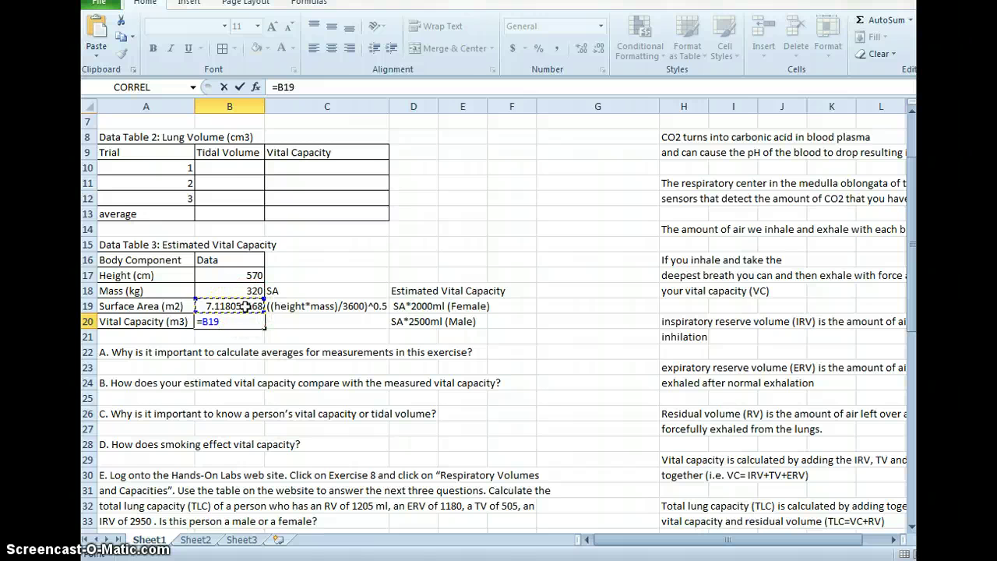
type("*2000")
key("Return")
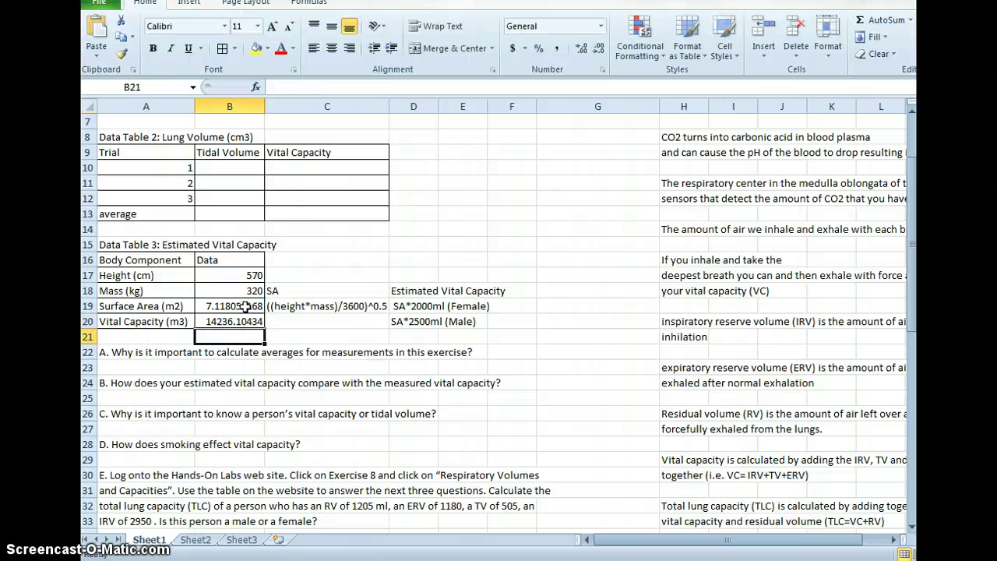
Reduce decimals on B19:B20 so they show 7.12 and 14236.10
left_click_drag(246, 306, 250, 319)
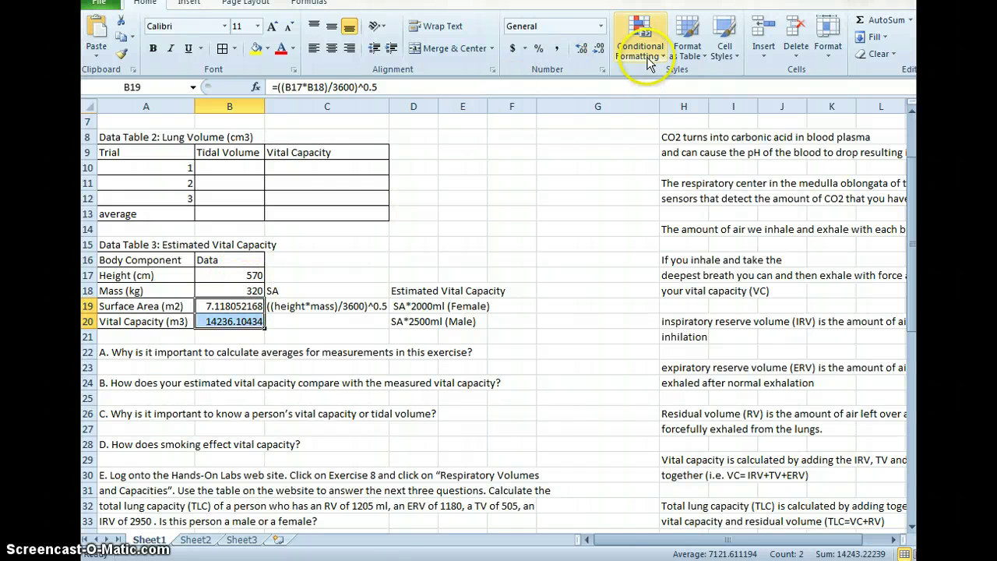
left_click(600, 54)
left_click(600, 55)
left_click(600, 55)
left_click(600, 55)
left_click(600, 54)
left_click(600, 55)
left_click(600, 55)
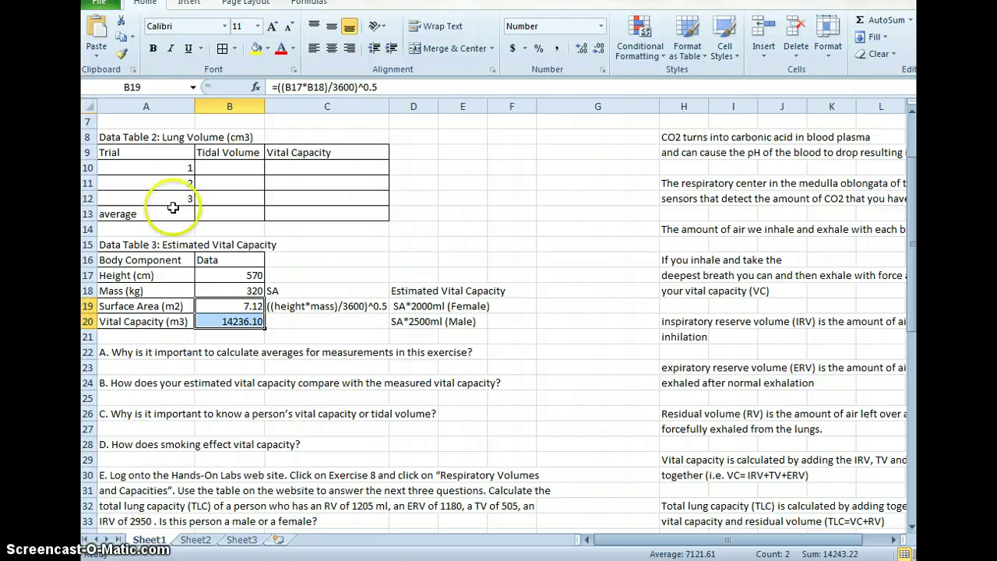
left_click(243, 166)
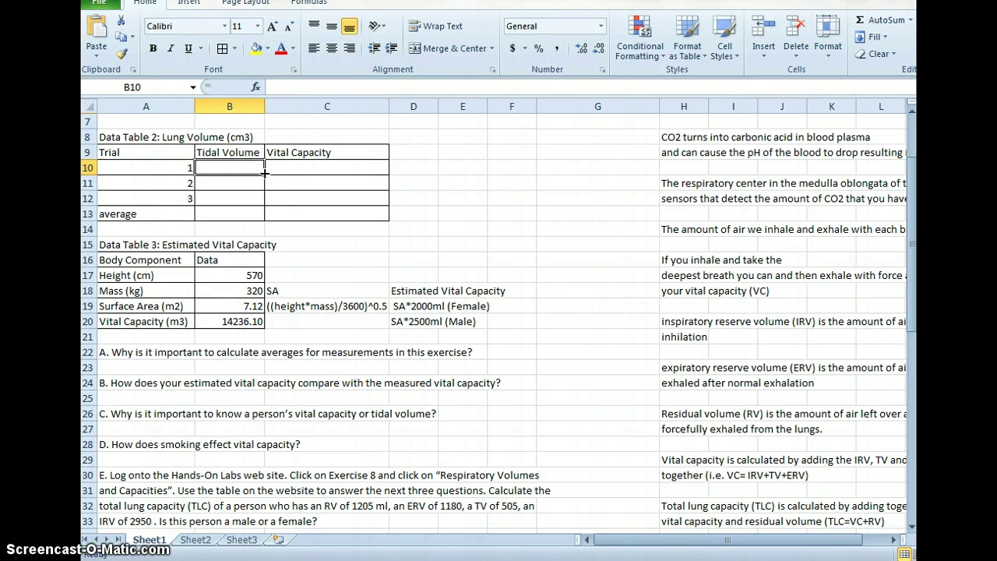
left_click_drag(265, 173, 267, 225)
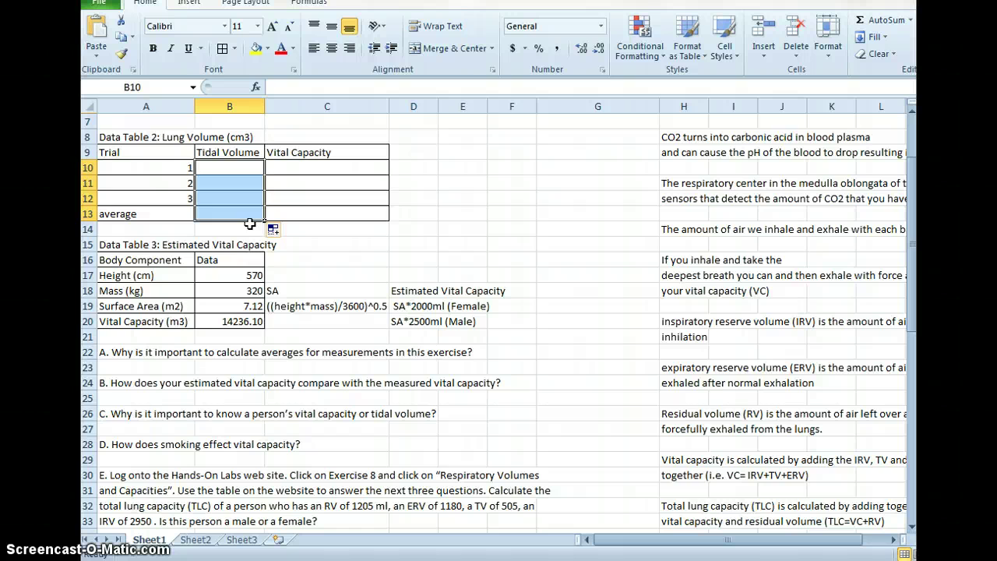
scroll(393, 424, "down", 2)
left_click(387, 372)
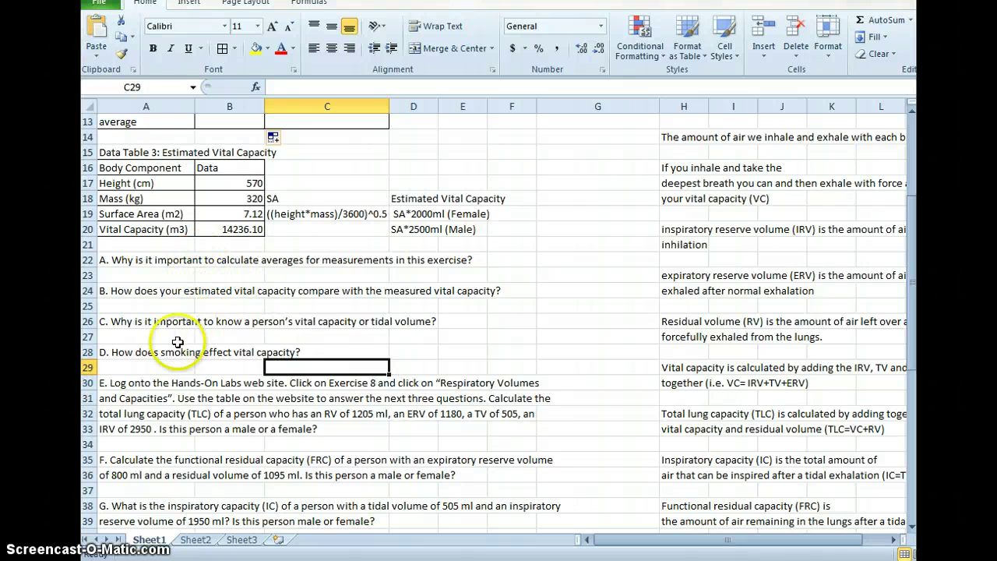
scroll(183, 335, "down", 2)
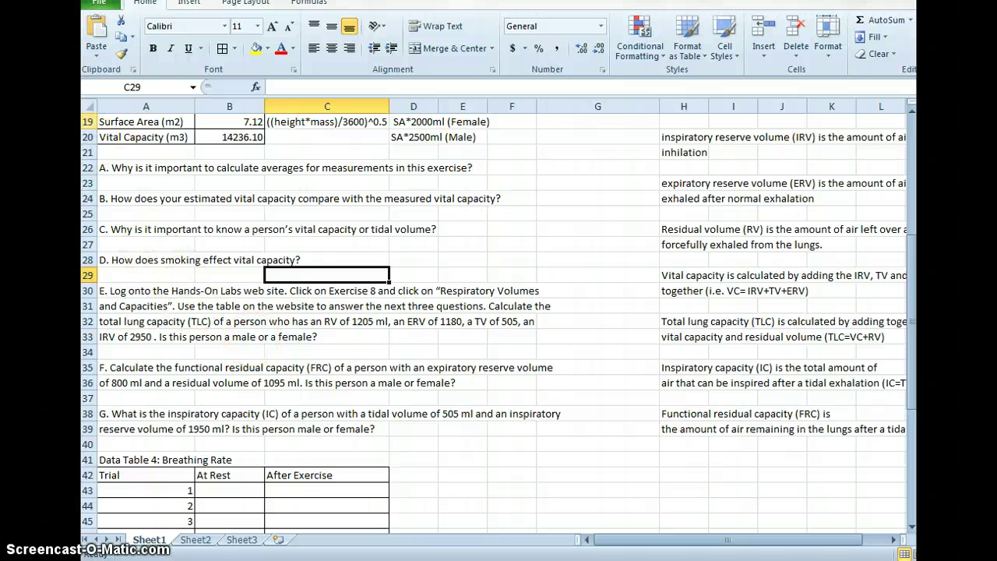
key("alt+Tab")
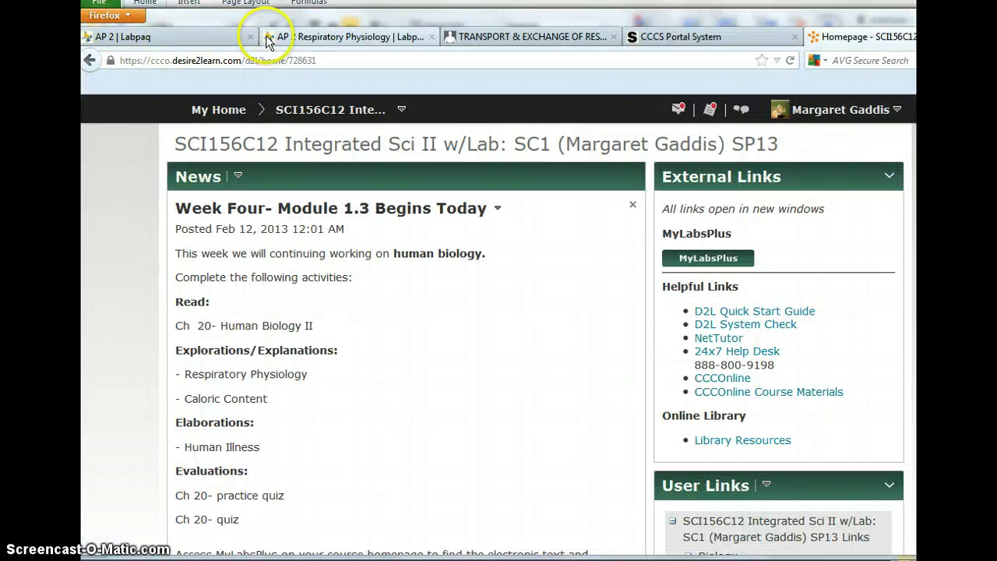
left_click(223, 40)
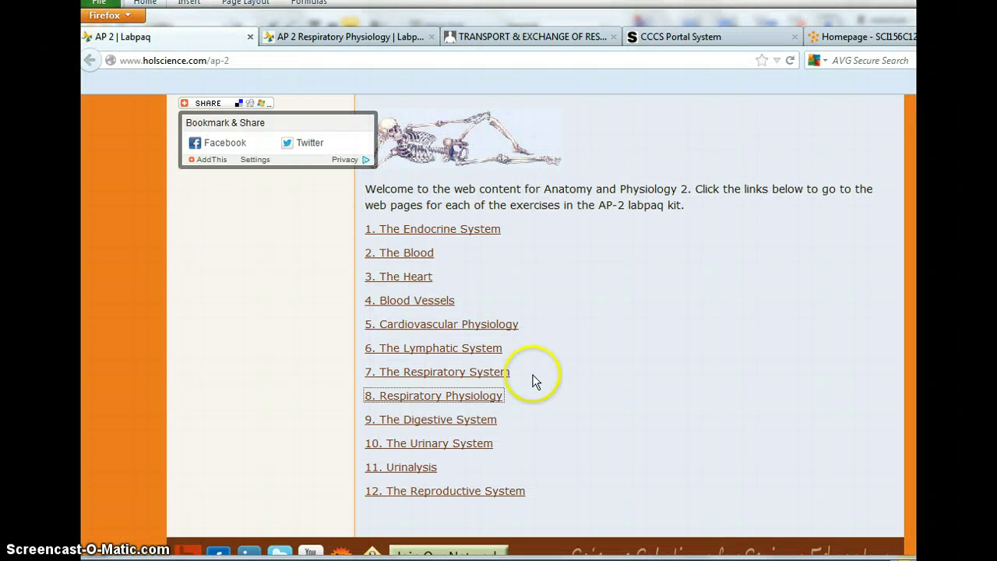
left_click(311, 41)
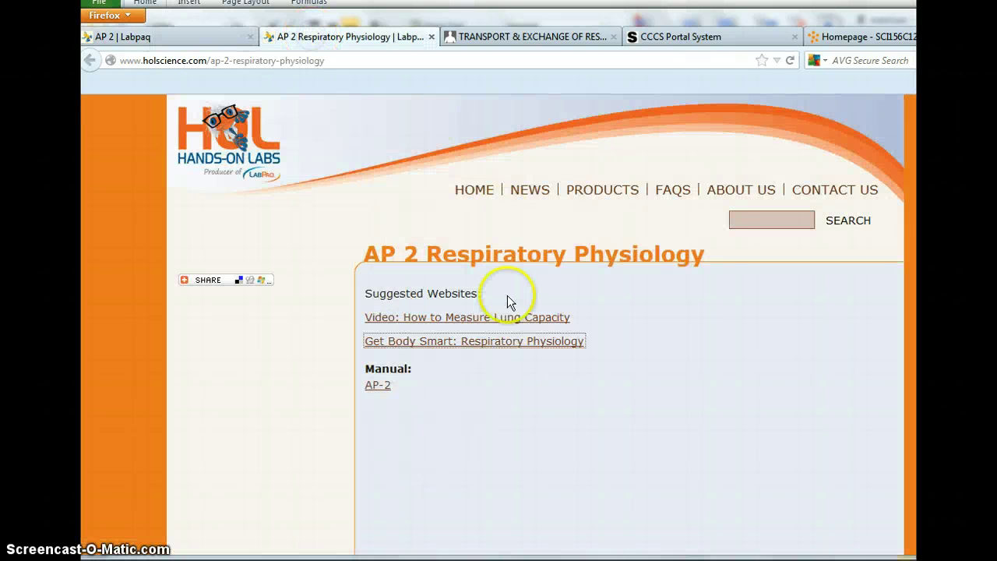
left_click(513, 42)
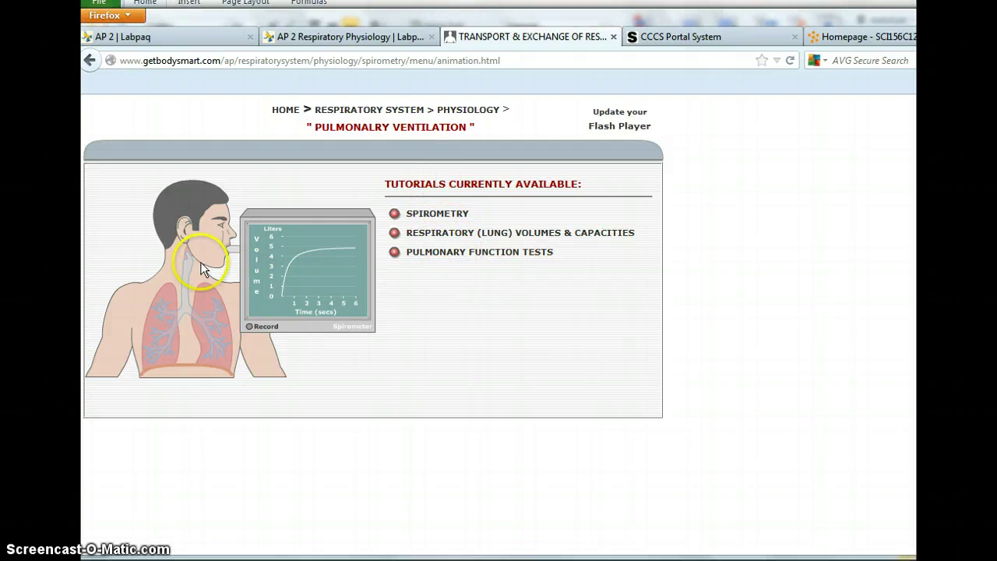
key("alt+Tab")
scroll(335, 374, "down", 4)
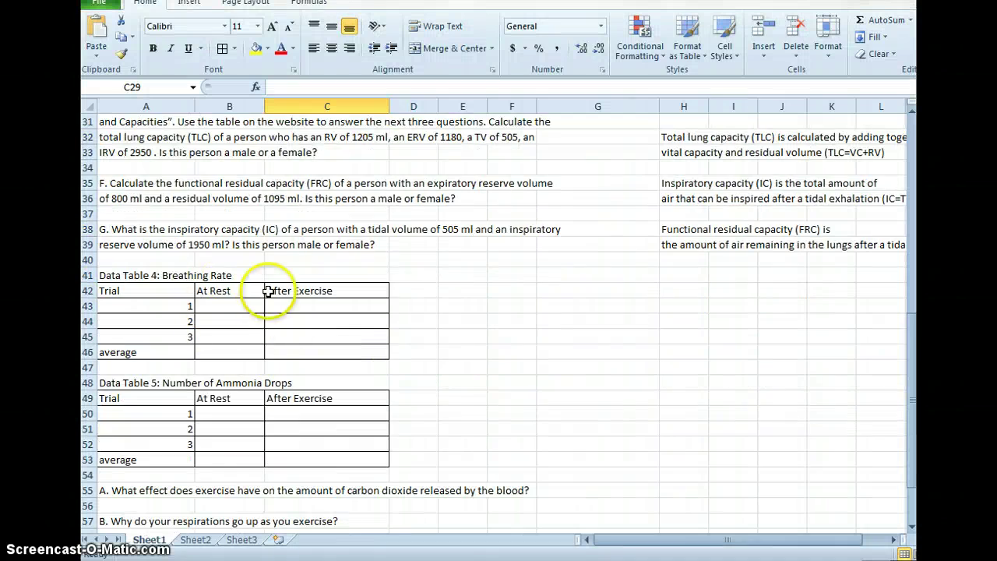
Select Data Table 1 (A1:C6) including its title and copy it
scroll(284, 349, "down", 4)
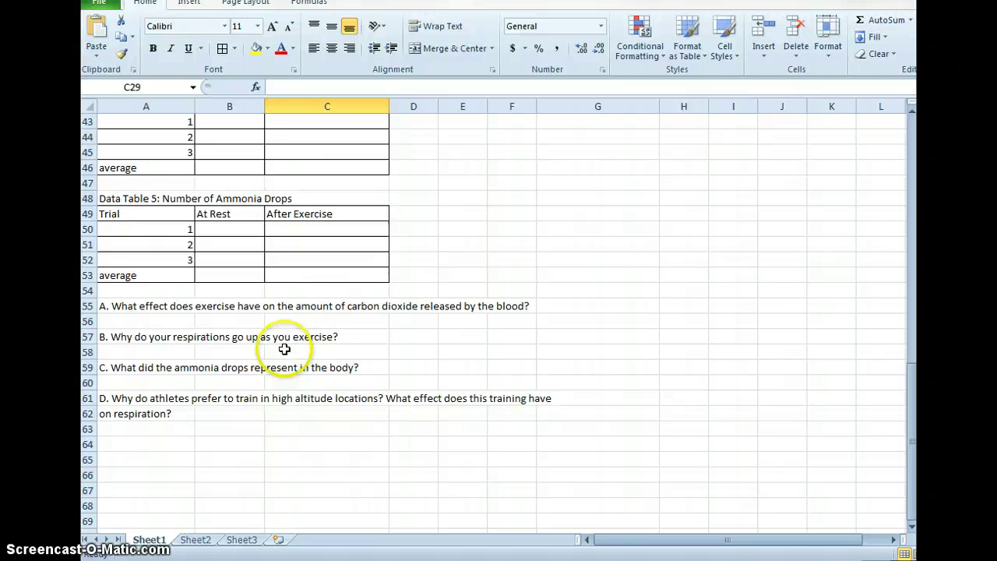
left_click(296, 440)
scroll(328, 443, "up", 4)
scroll(328, 443, "up", 10)
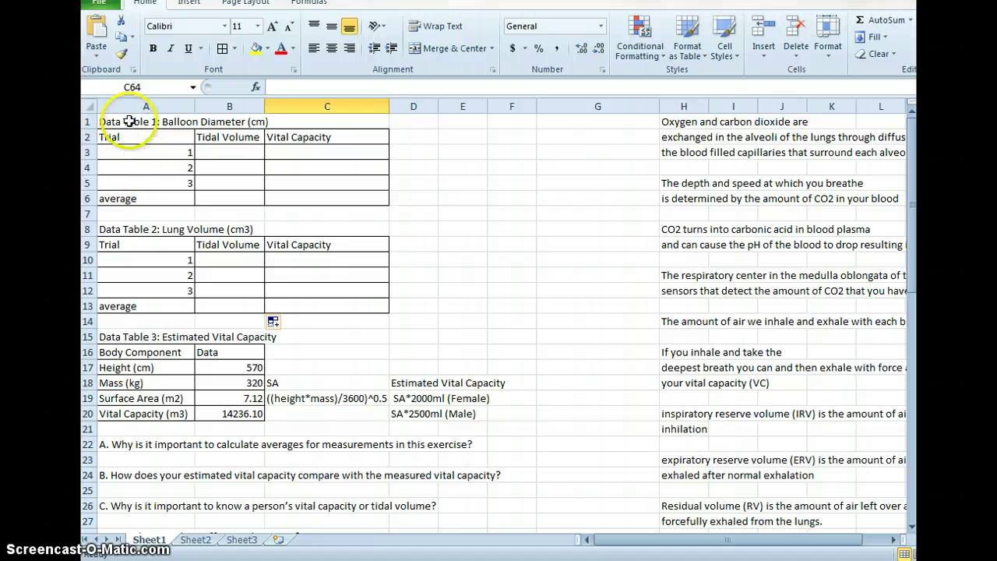
left_click_drag(129, 121, 330, 197)
right_click(340, 190)
right_click(340, 191)
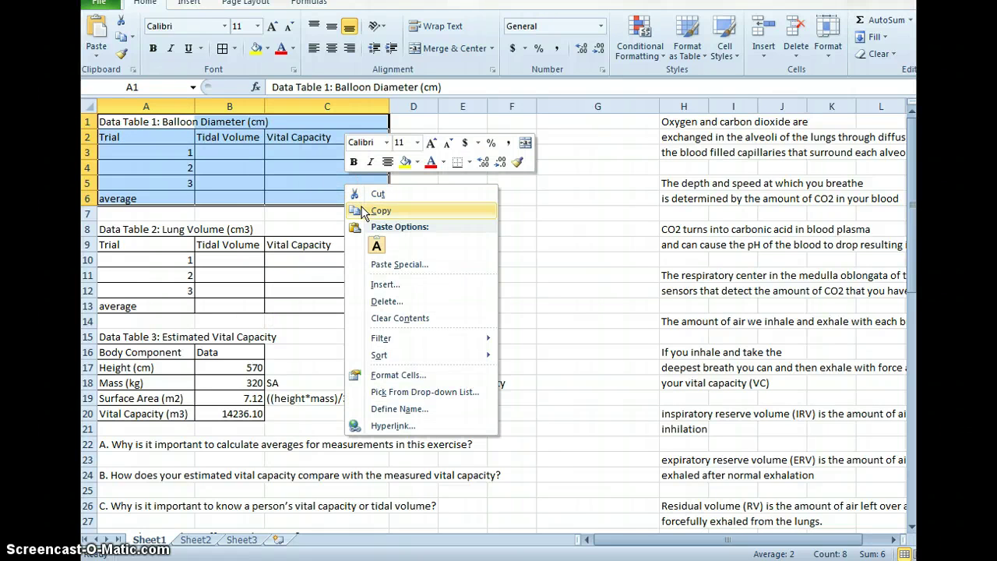
left_click(360, 207)
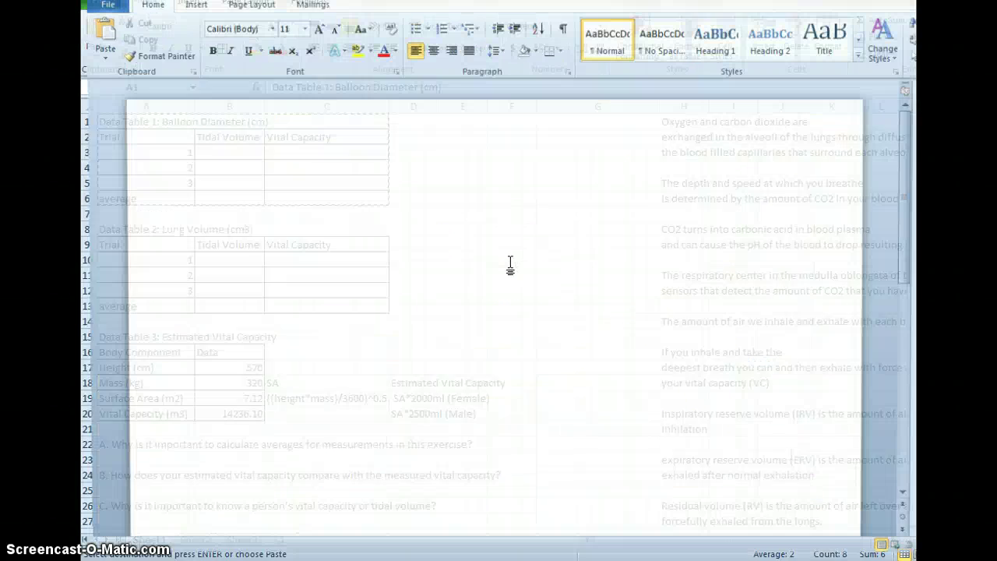
Paste Data Table 1 into the blank Word document, then close Word without saving
left_click(509, 260)
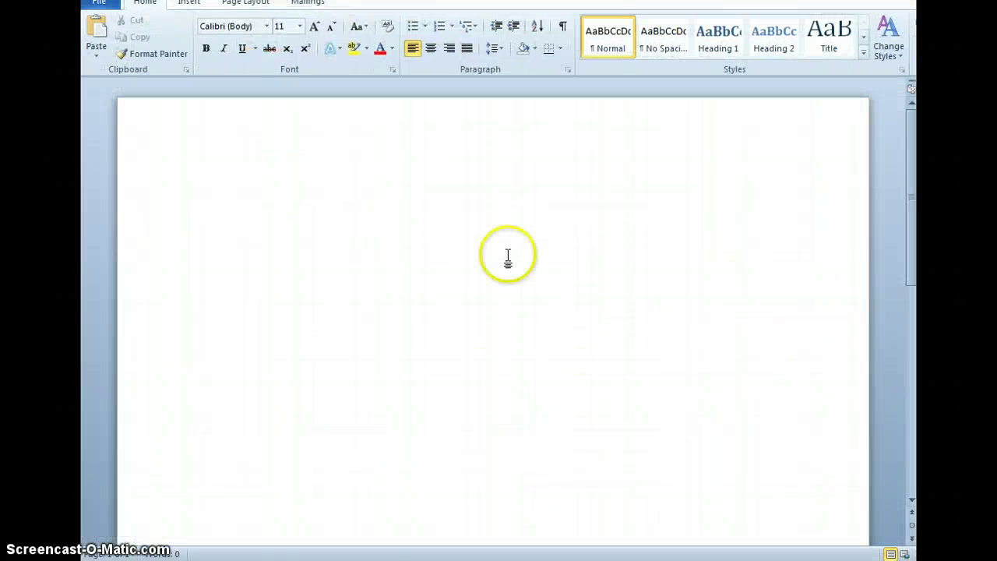
key("ctrl+v")
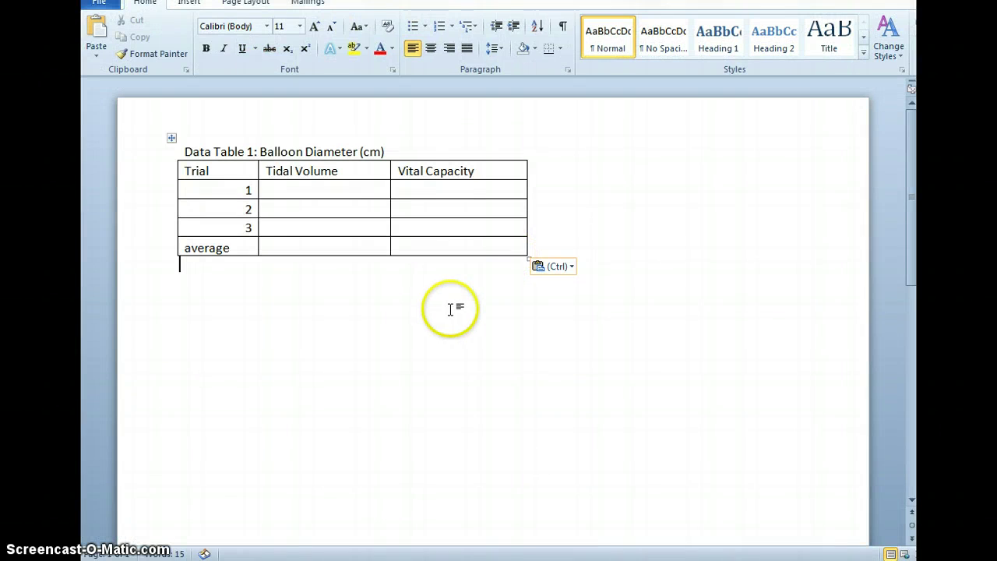
left_click(188, 4)
left_click(200, 39)
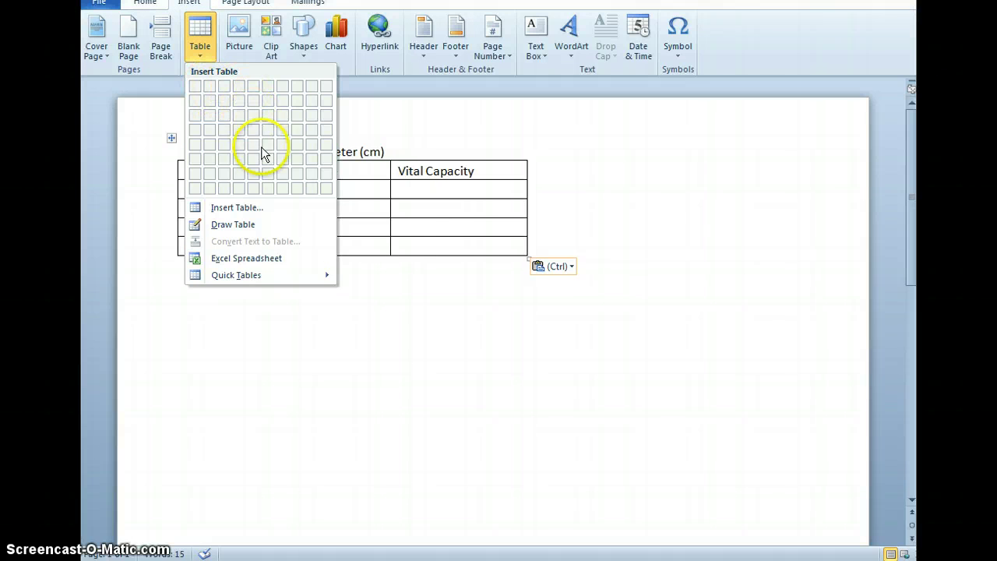
left_click(467, 270)
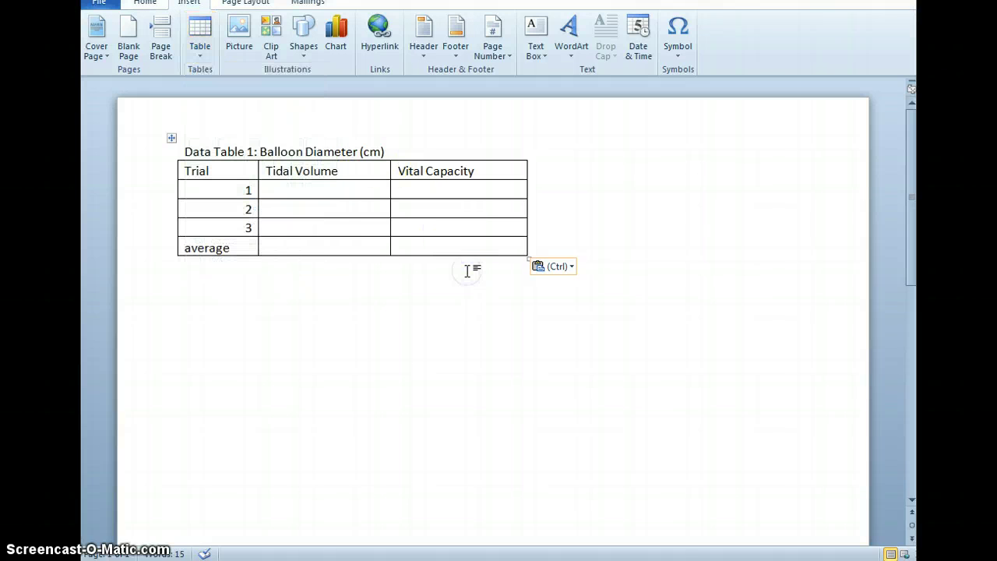
key("alt+F4")
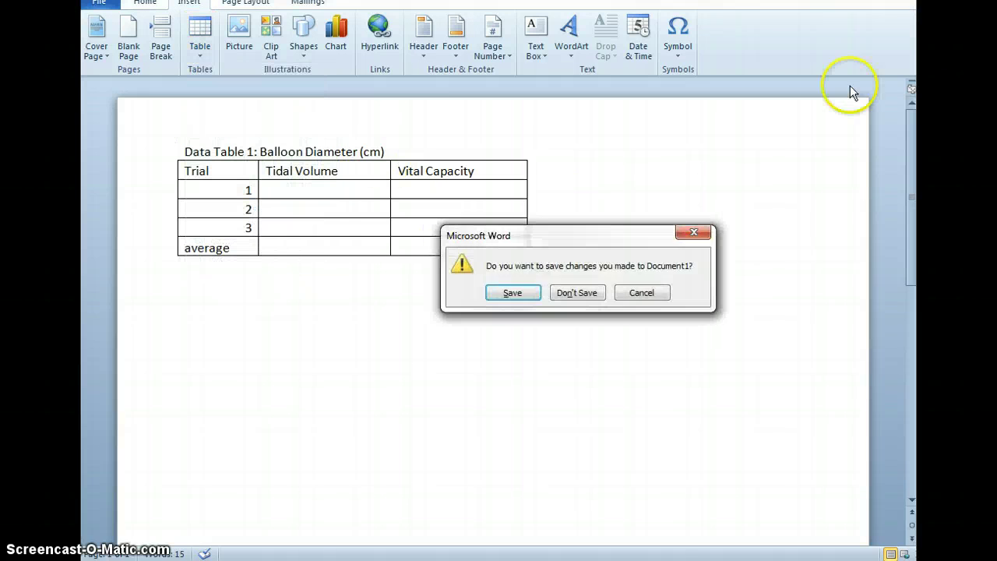
left_click(577, 291)
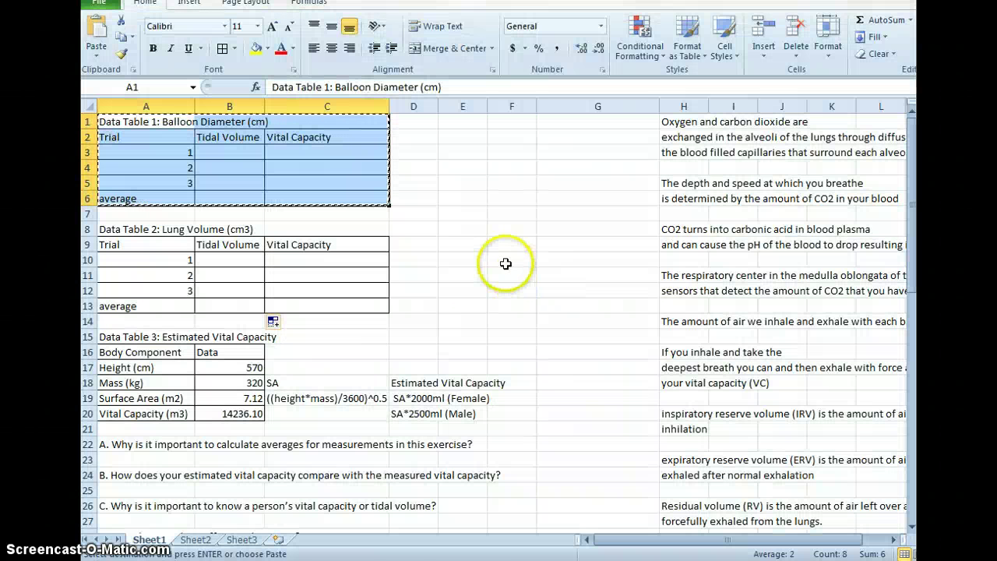